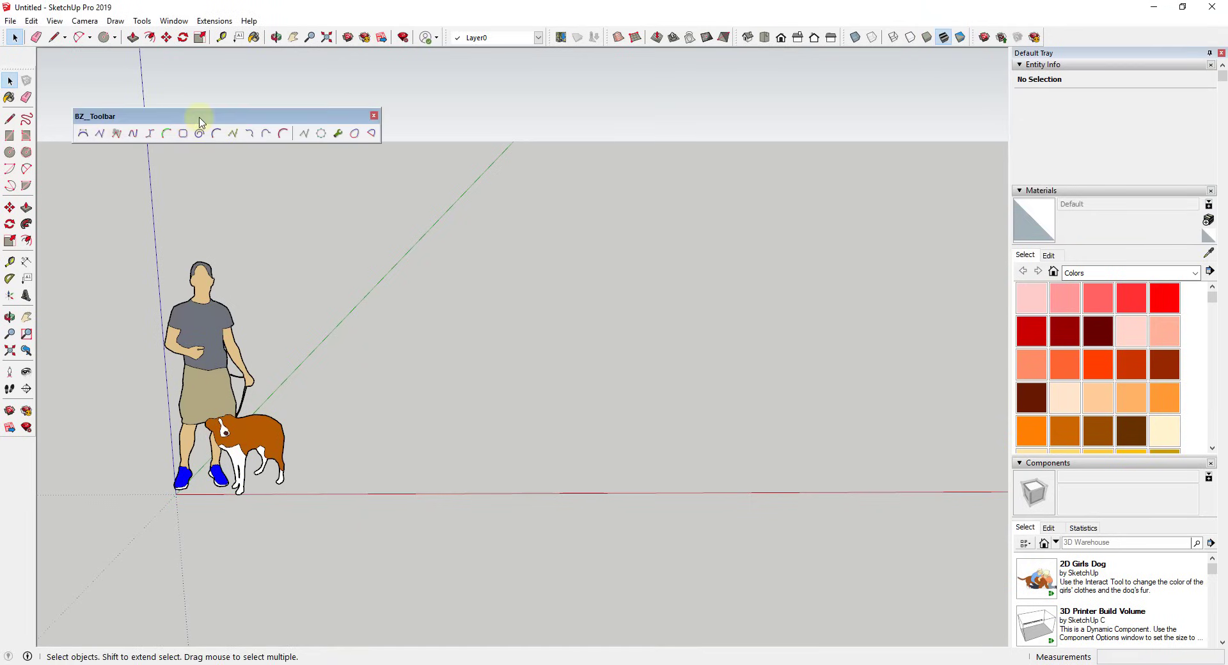
Step: Tilt the view onto the ground and draw a shallow arc with the Arc tool
drag(195, 125, 179, 73)
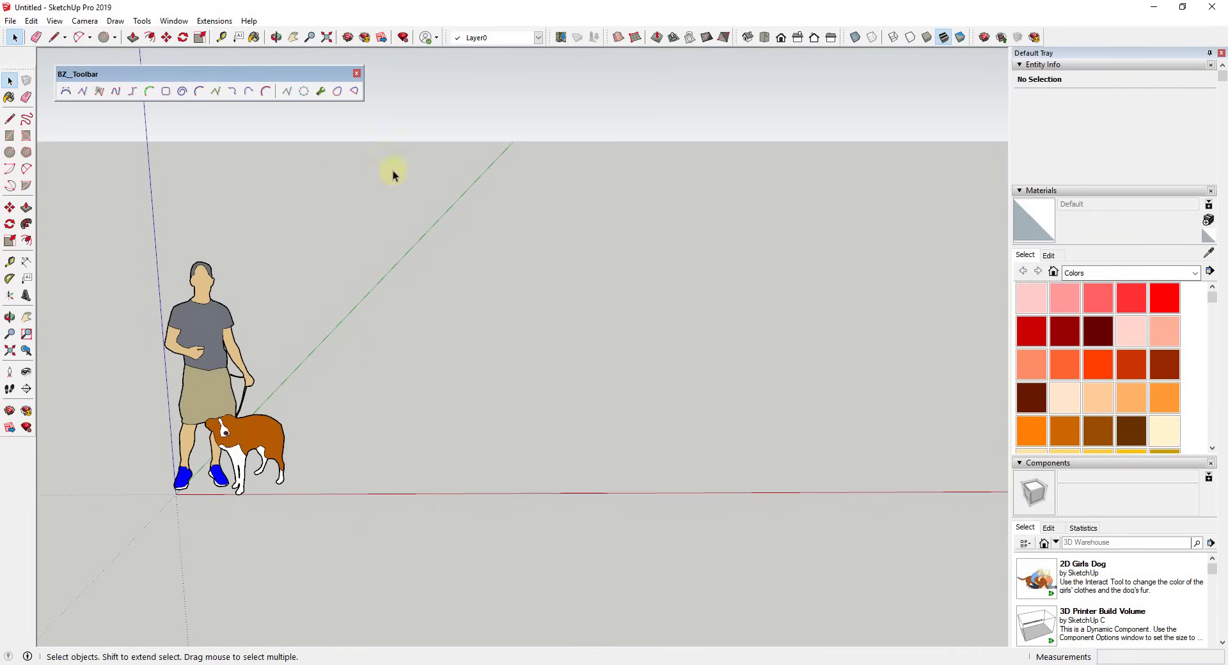
middle_drag(510, 358, 511, 377)
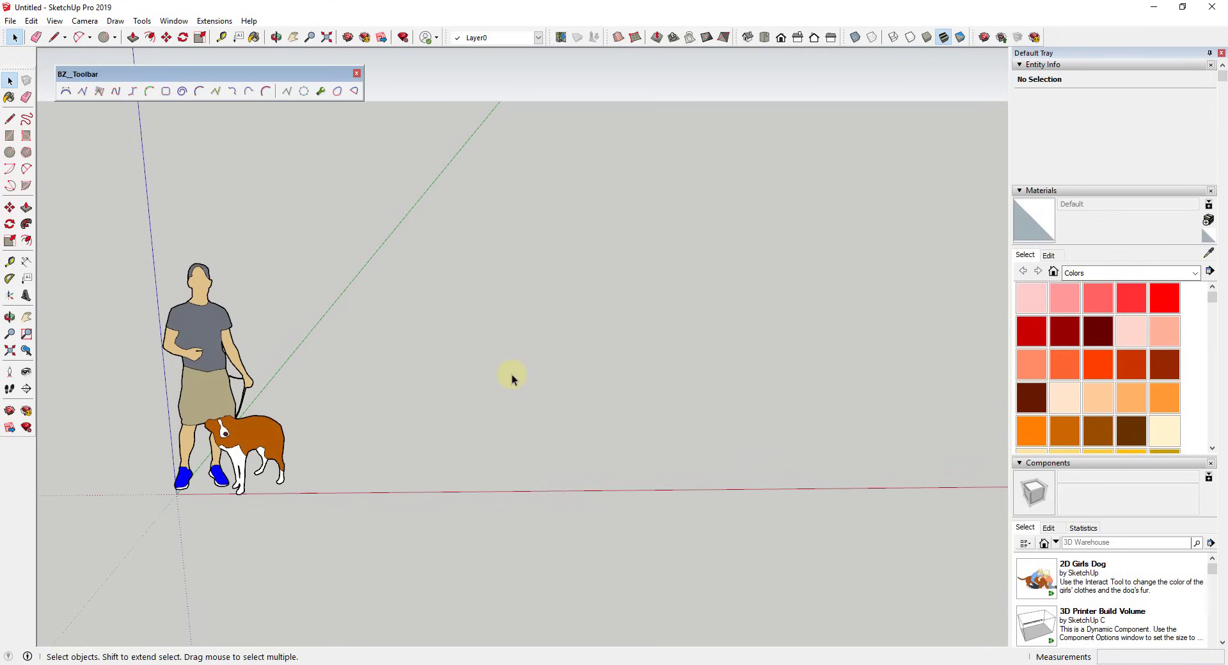
click(8, 172)
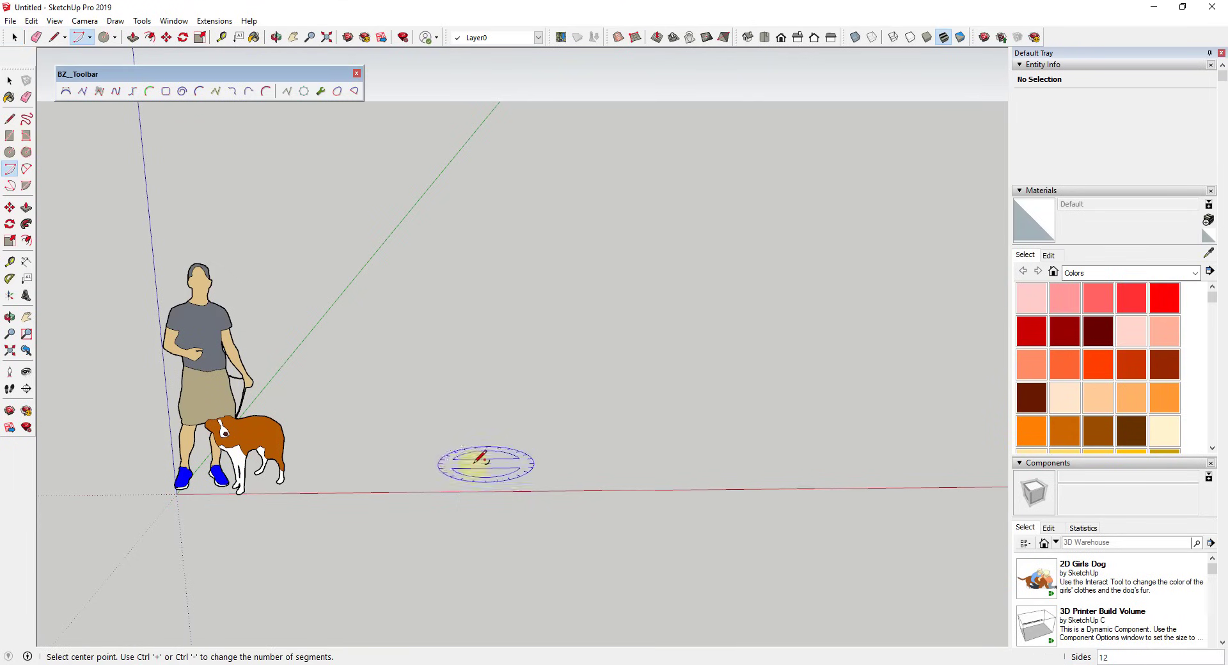
click(451, 409)
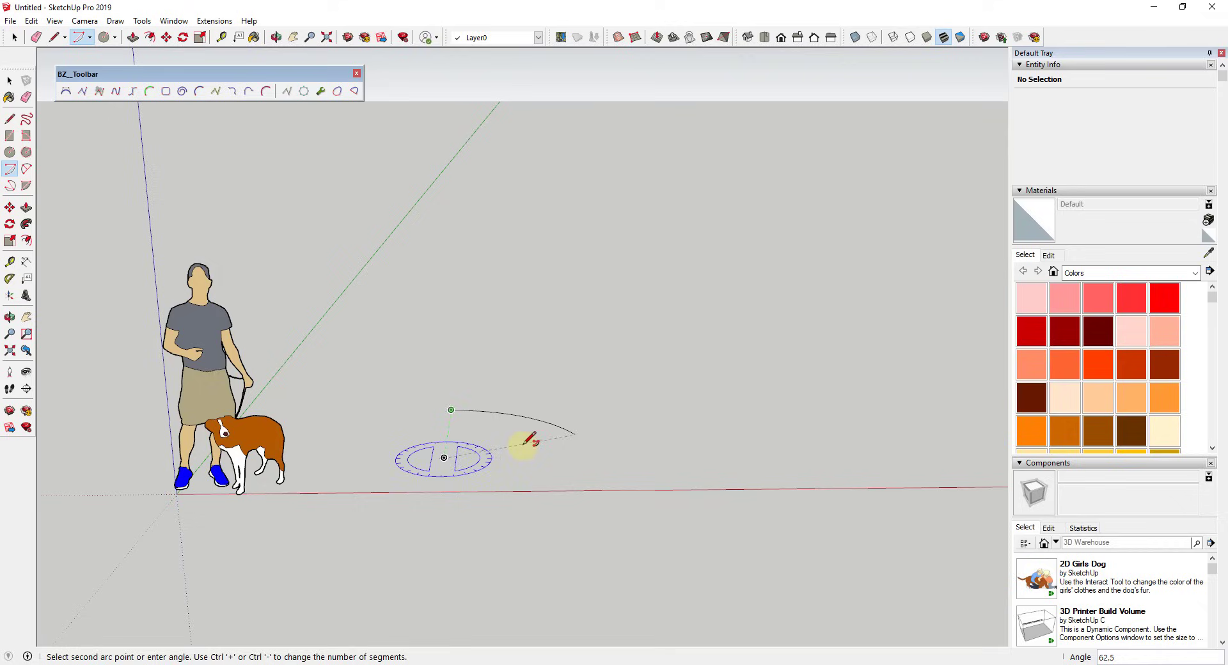
click(580, 437)
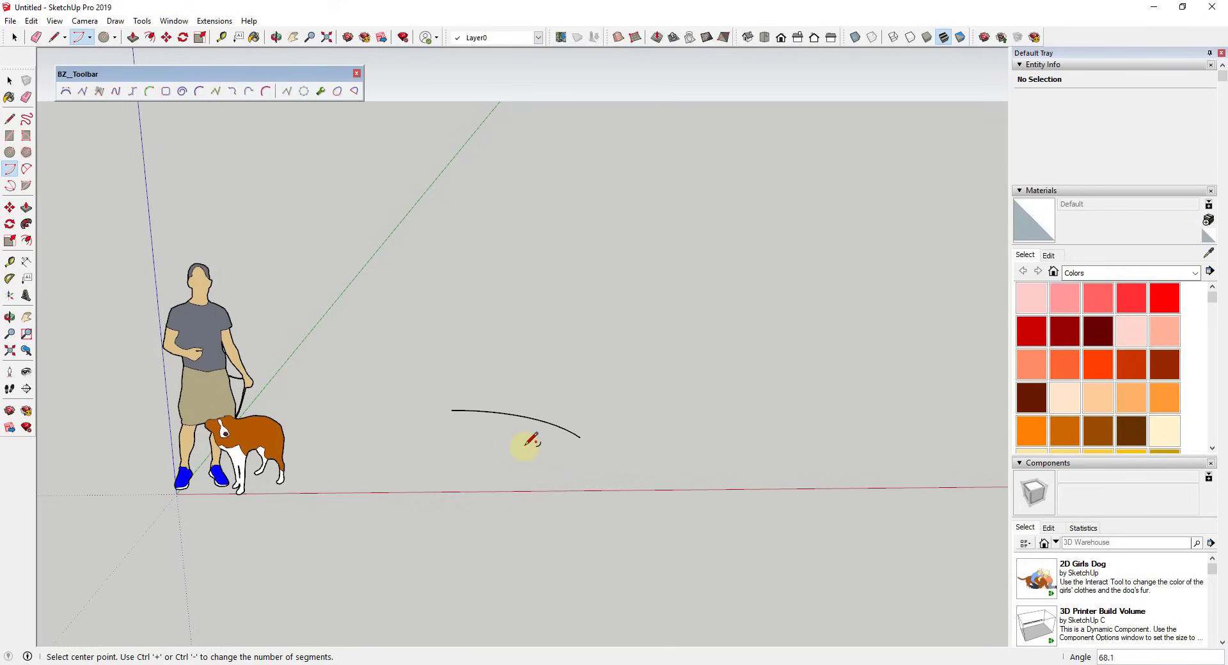
Step: Draw a bulged arc with the 2 Point Arc tool beside the first
click(28, 169)
click(626, 439)
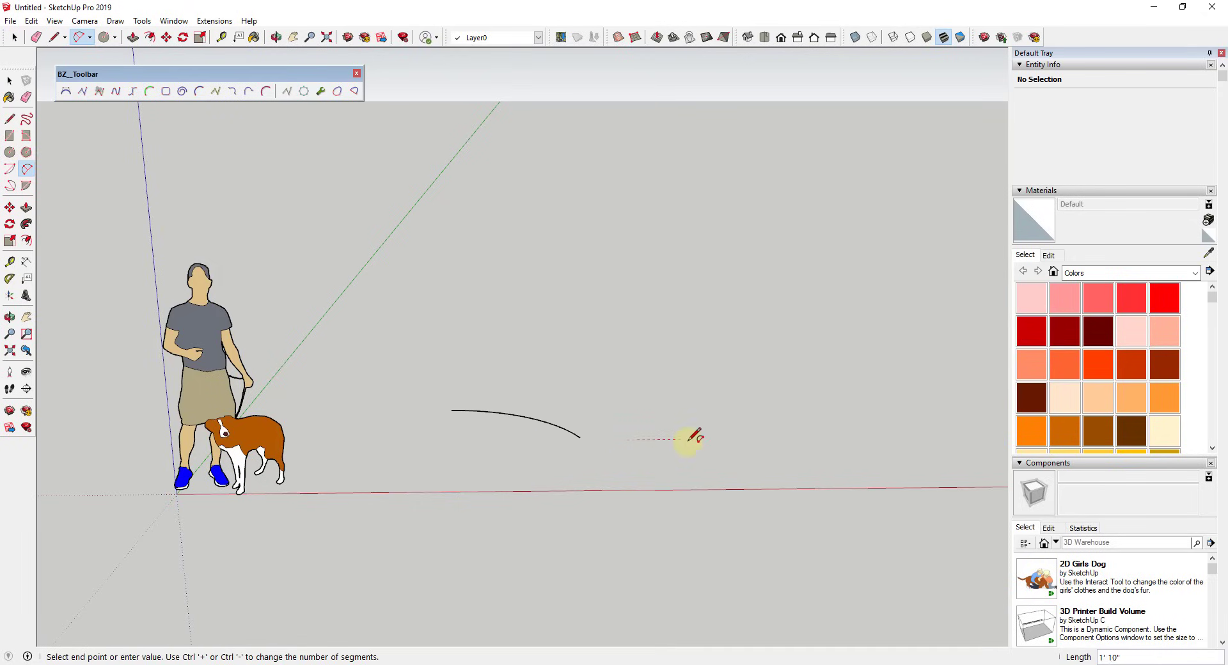
click(746, 438)
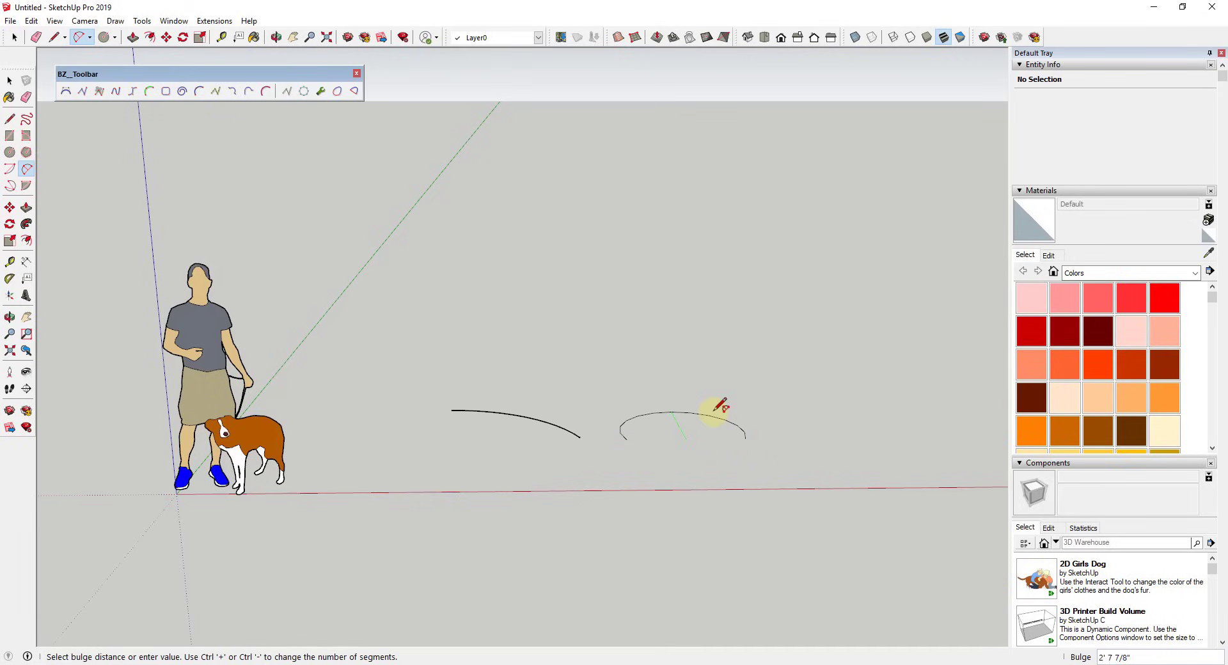
click(716, 416)
Step: Draw a large, nearly closed arc with the 3 Point Arc tool
middle_drag(625, 386, 628, 500)
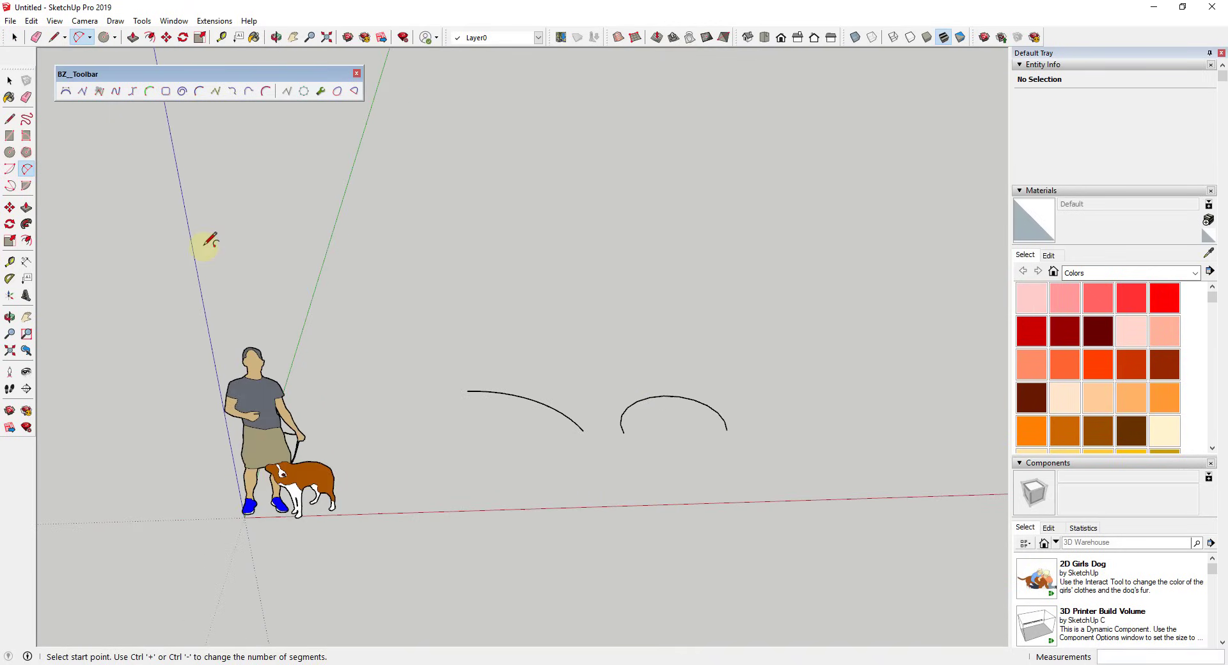
click(9, 186)
click(790, 435)
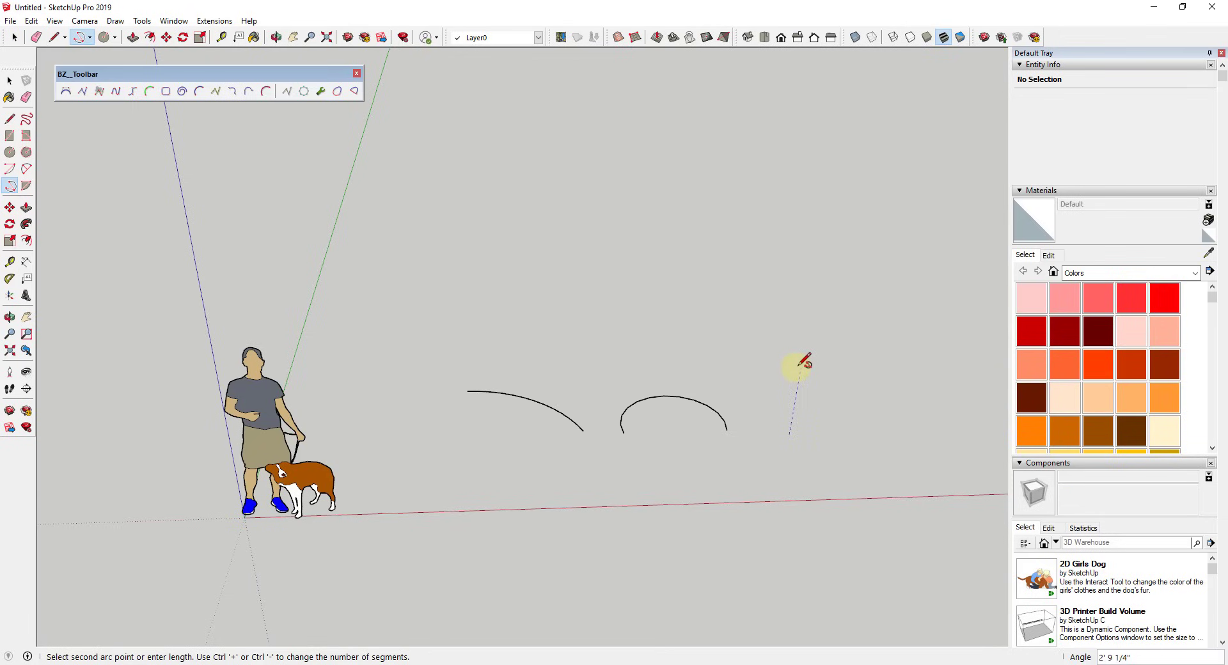
click(800, 368)
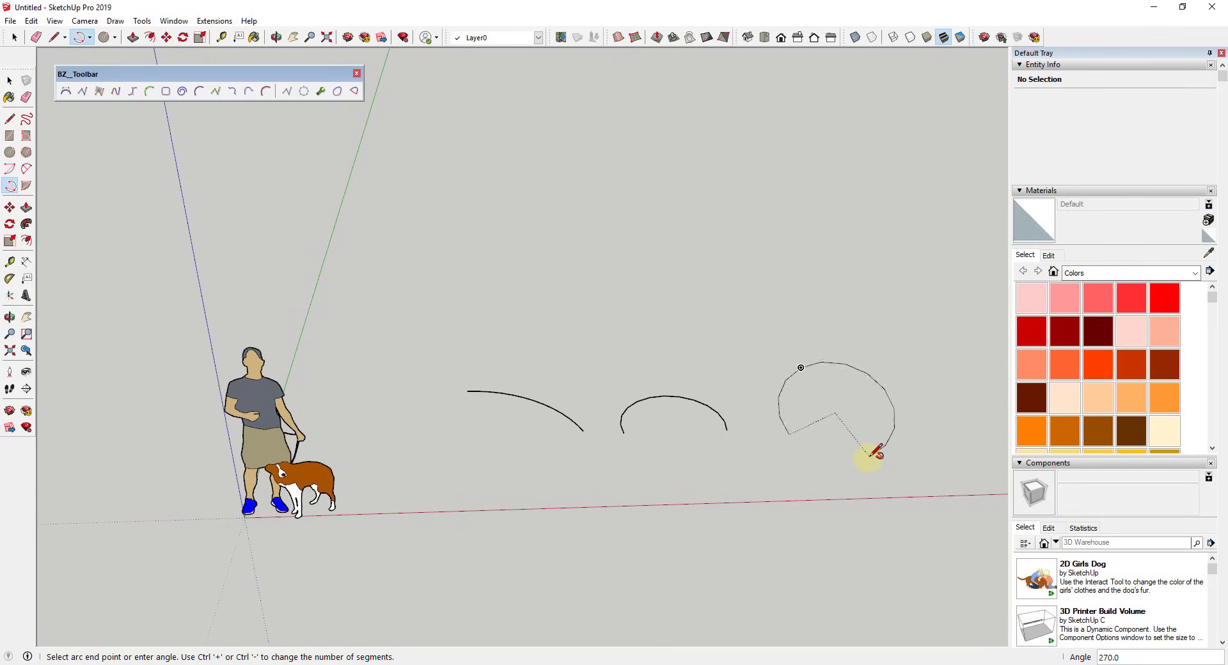
click(873, 452)
Step: Orbit around the three arcs and return to the Select tool
middle_drag(866, 471, 627, 411)
shift+middle_drag(898, 419, 688, 404)
scroll(687, 406, down, 3)
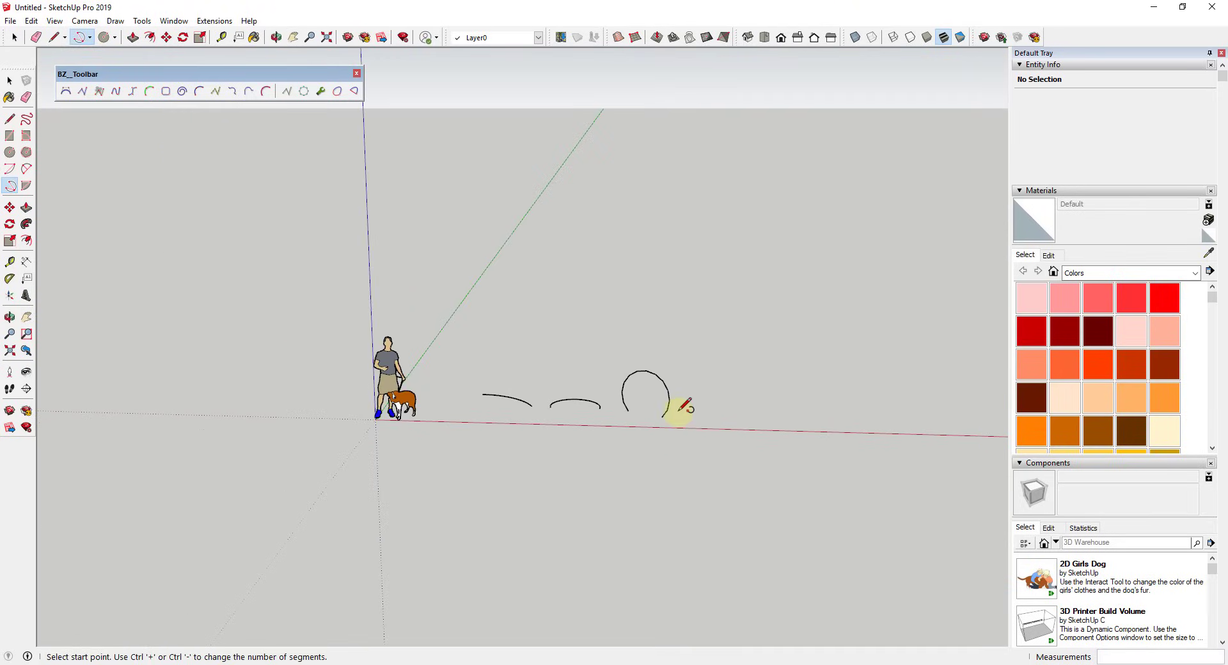
key(space)
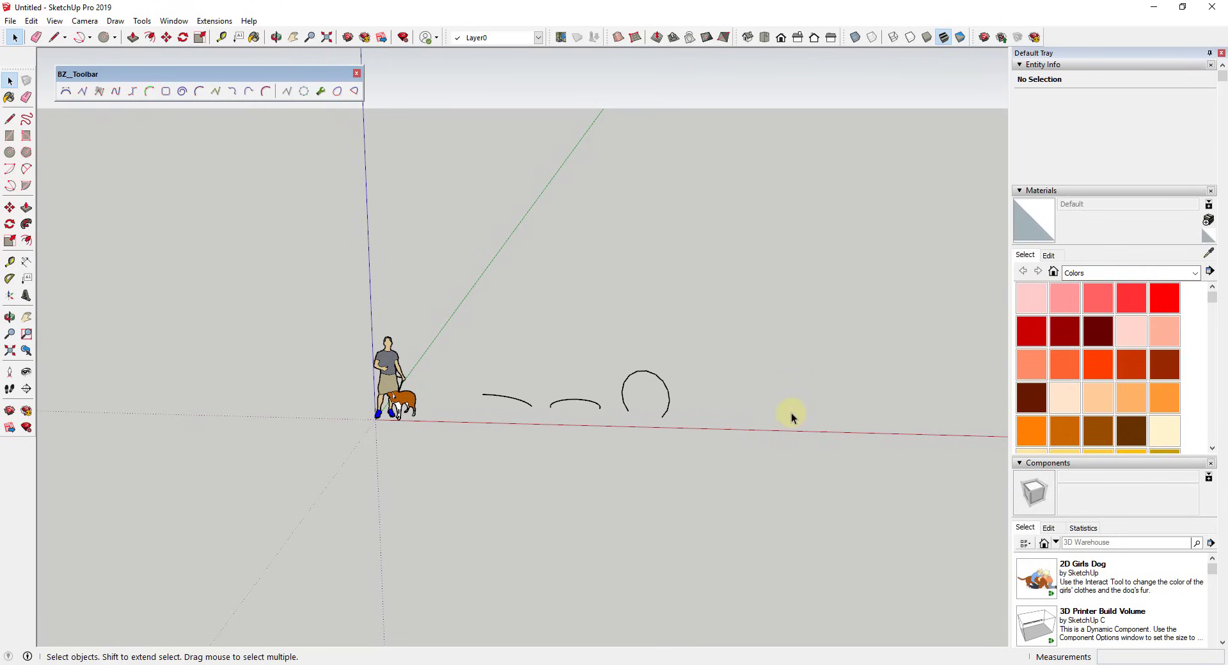
middle_drag(802, 413, 529, 412)
Step: Scale the middle arc into a narrower shape
scroll(528, 413, up, 2)
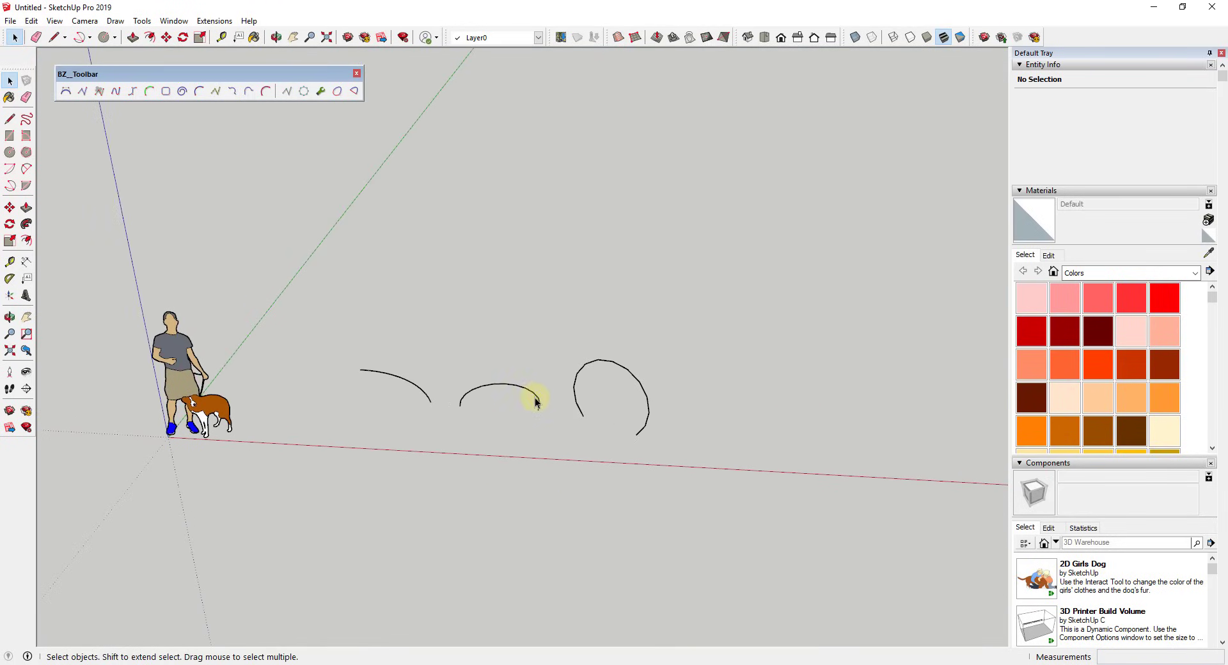
click(537, 400)
key(s)
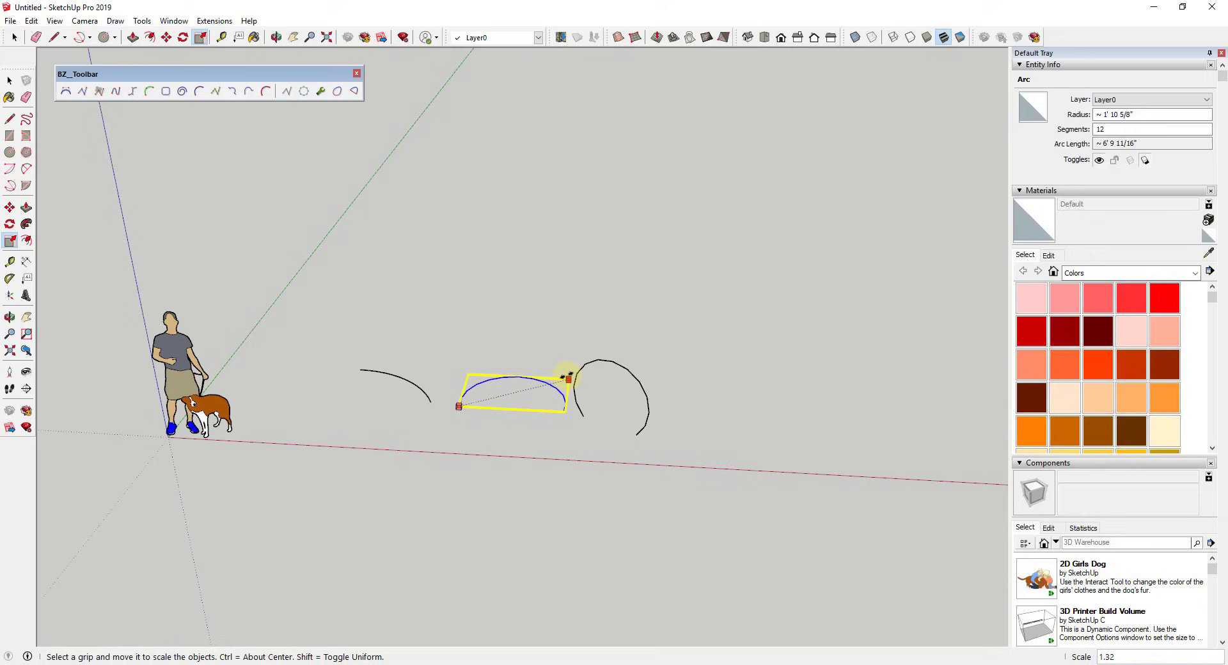
mouse_move(469, 374)
mouse_down()
mouse_move(451, 347)
mouse_move(465, 351)
mouse_up()
Step: Window-select all three arcs and delete them
scroll(496, 378, down, 2)
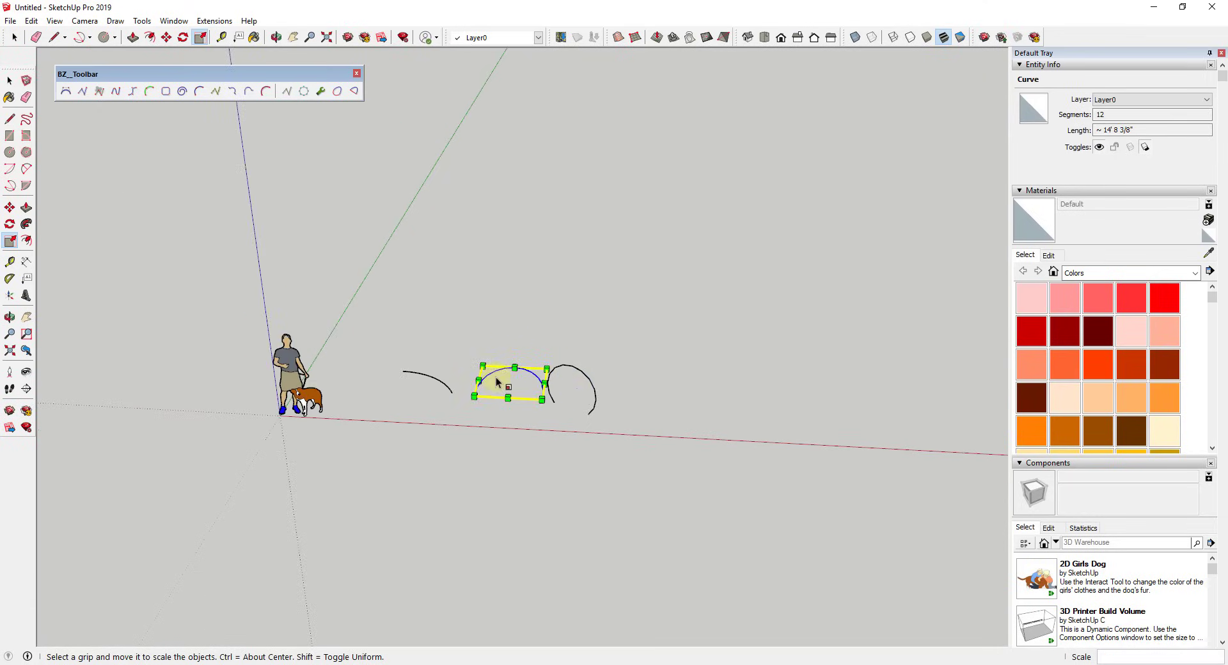
key(o)
drag(580, 381, 605, 364)
key(space)
shift+middle_drag(743, 409, 657, 395)
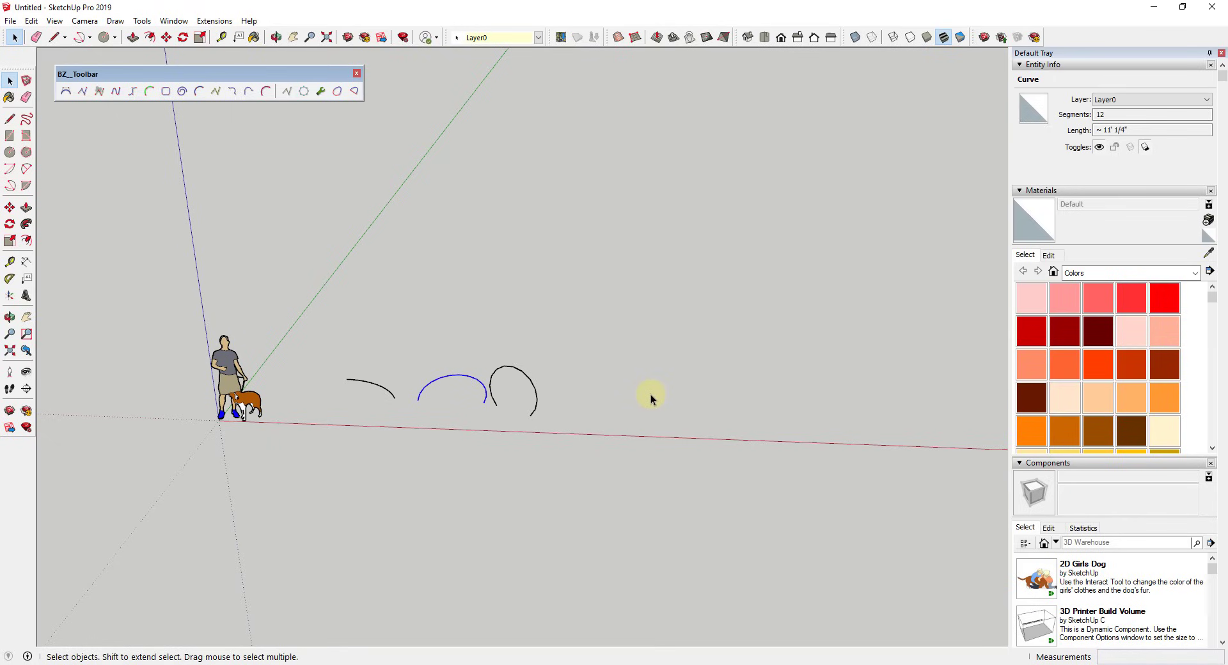
middle_drag(583, 438, 474, 441)
drag(318, 361, 505, 472)
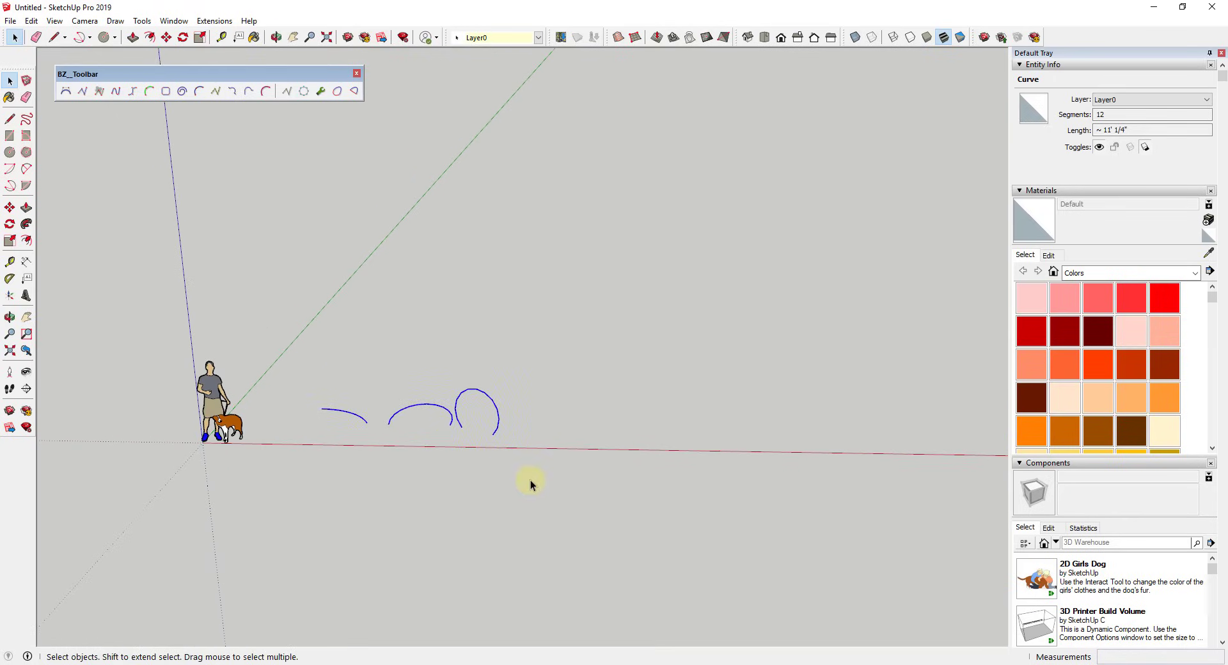
key(Delete)
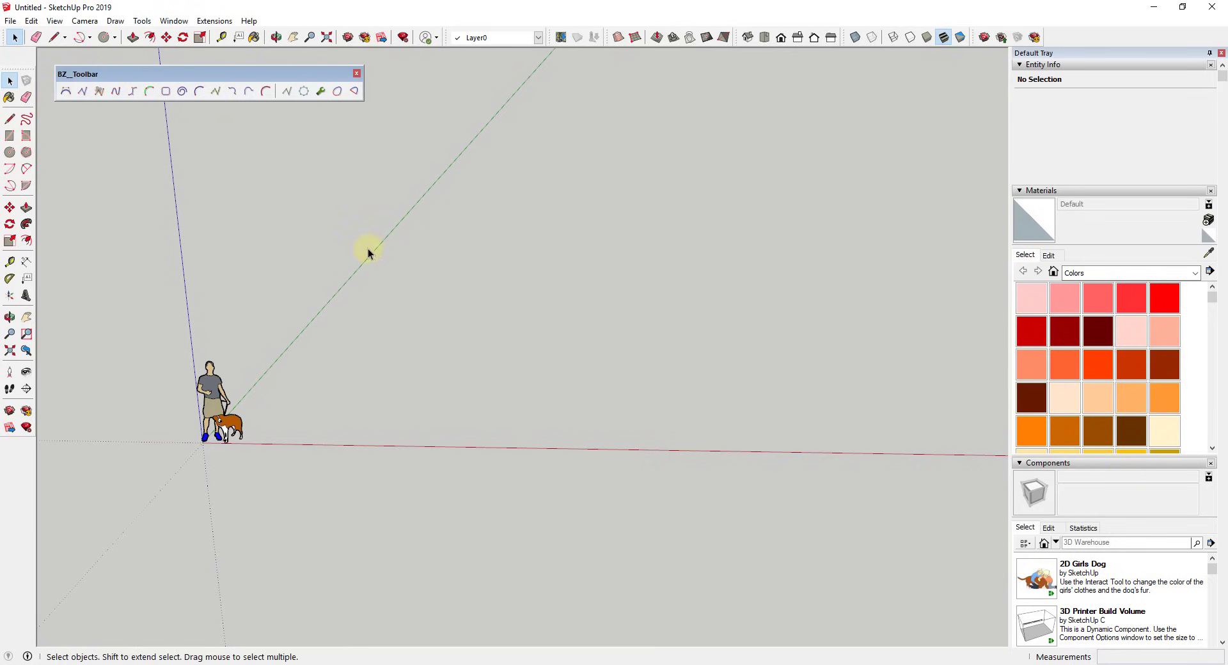
Step: Draw a Classic Bezier curve with two endpoints on the red axis and two control points
click(67, 93)
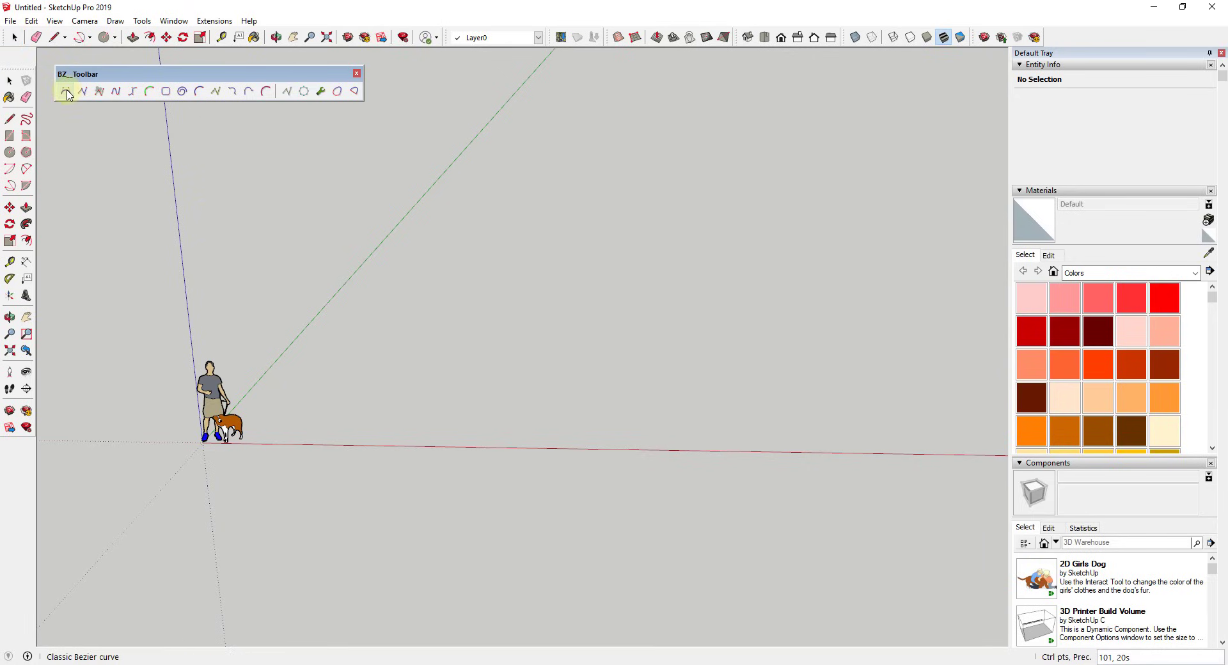
click(305, 427)
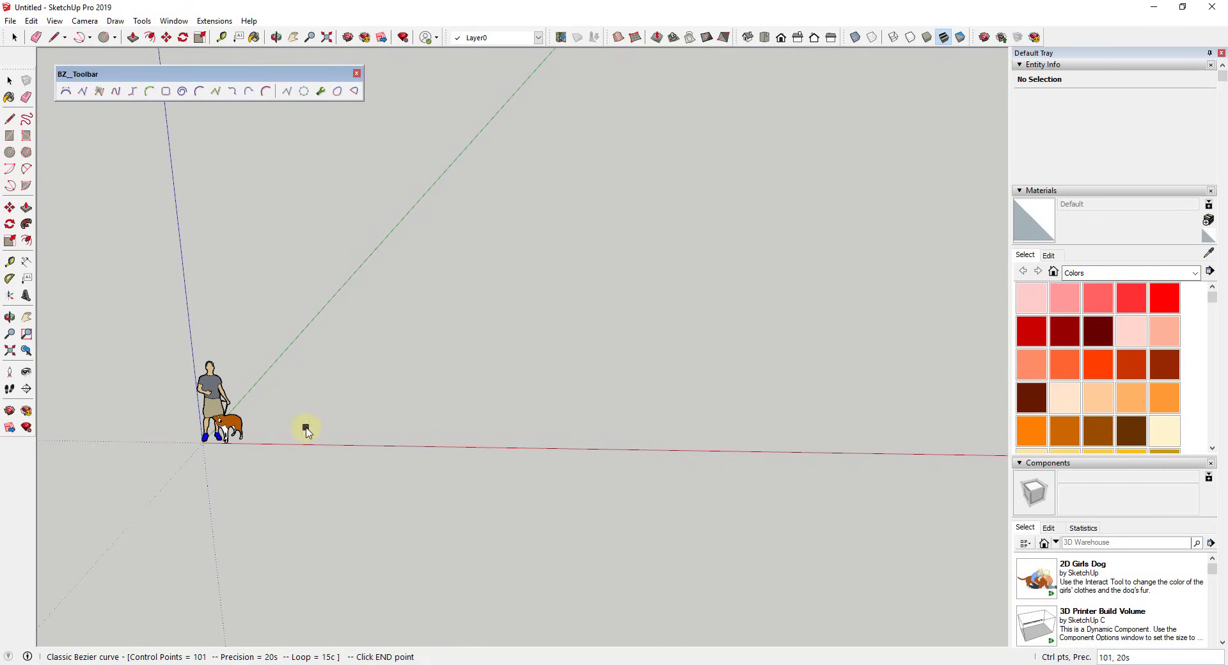
click(416, 427)
click(335, 381)
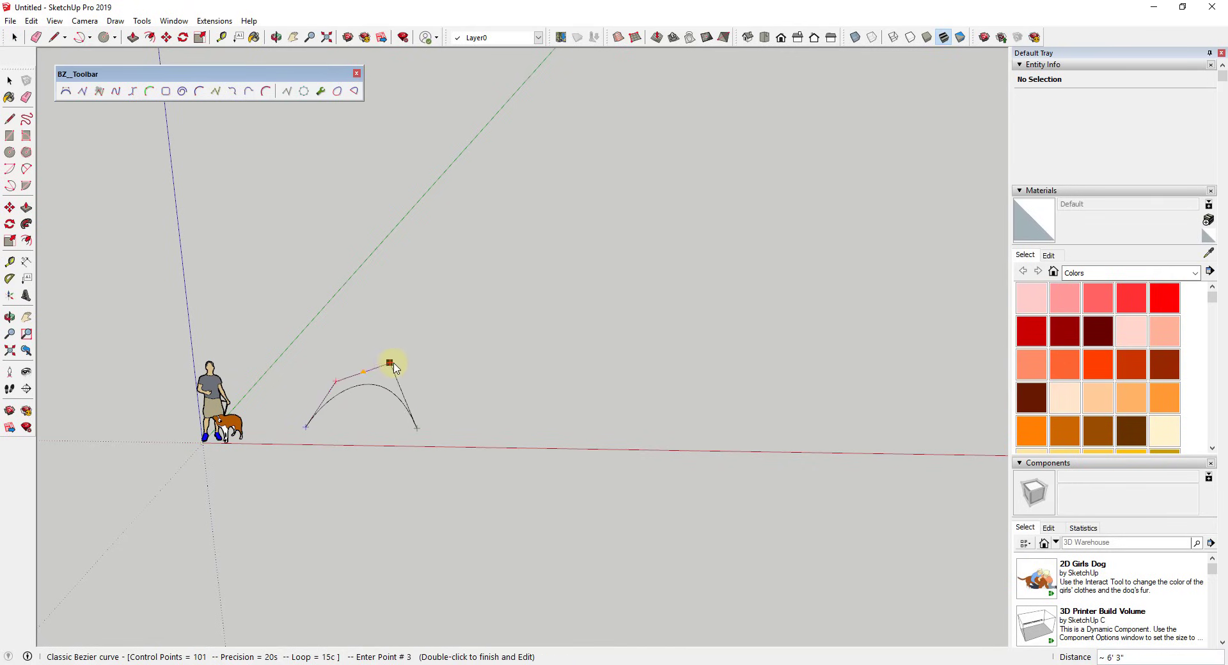
double_click(413, 362)
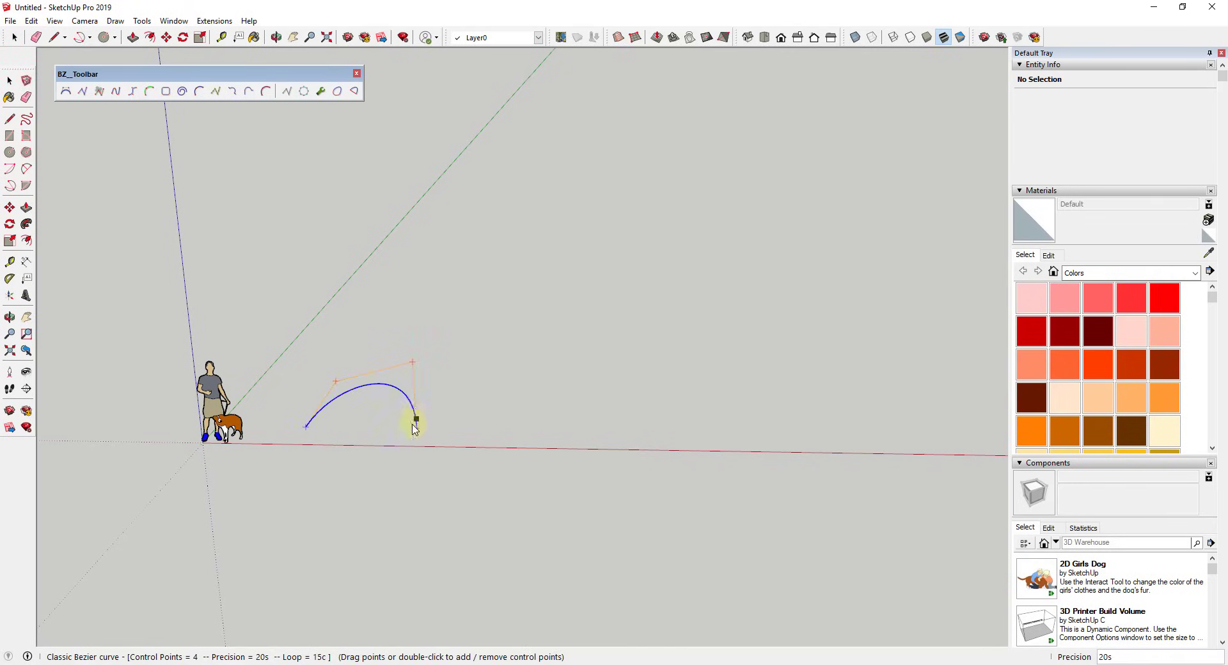
Step: Drag the Bezier control points and an endpoint to form a tall arch
middle_drag(414, 429, 384, 501)
scroll(370, 401, up, 4)
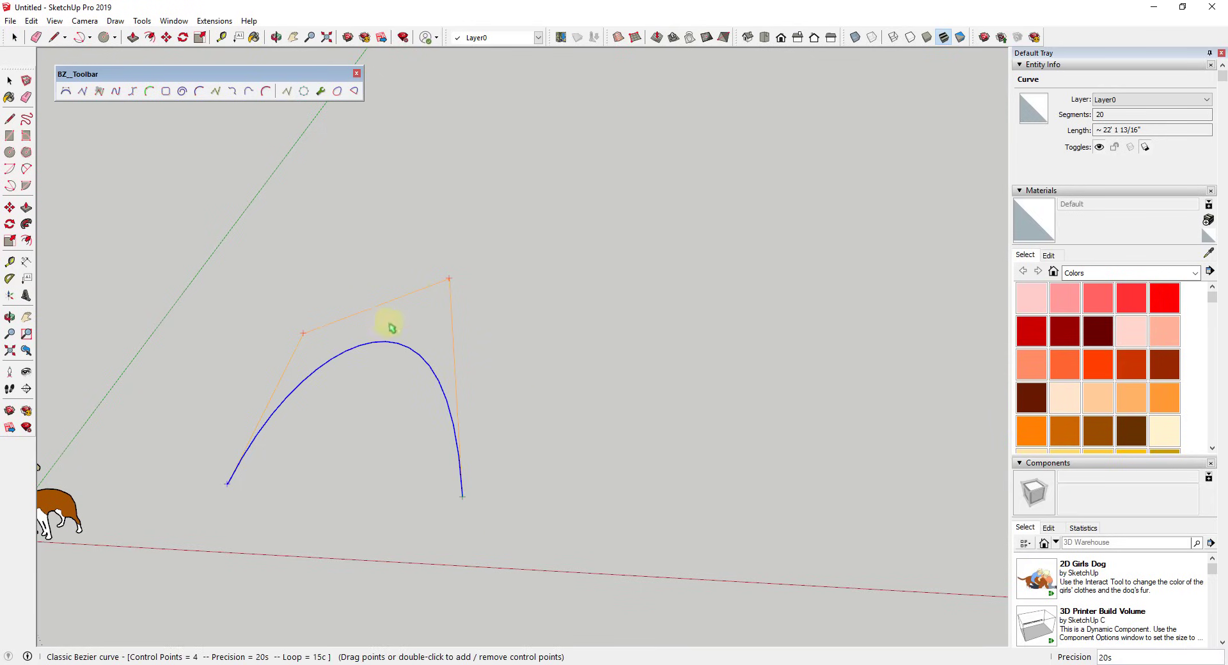
drag(449, 278, 634, 297)
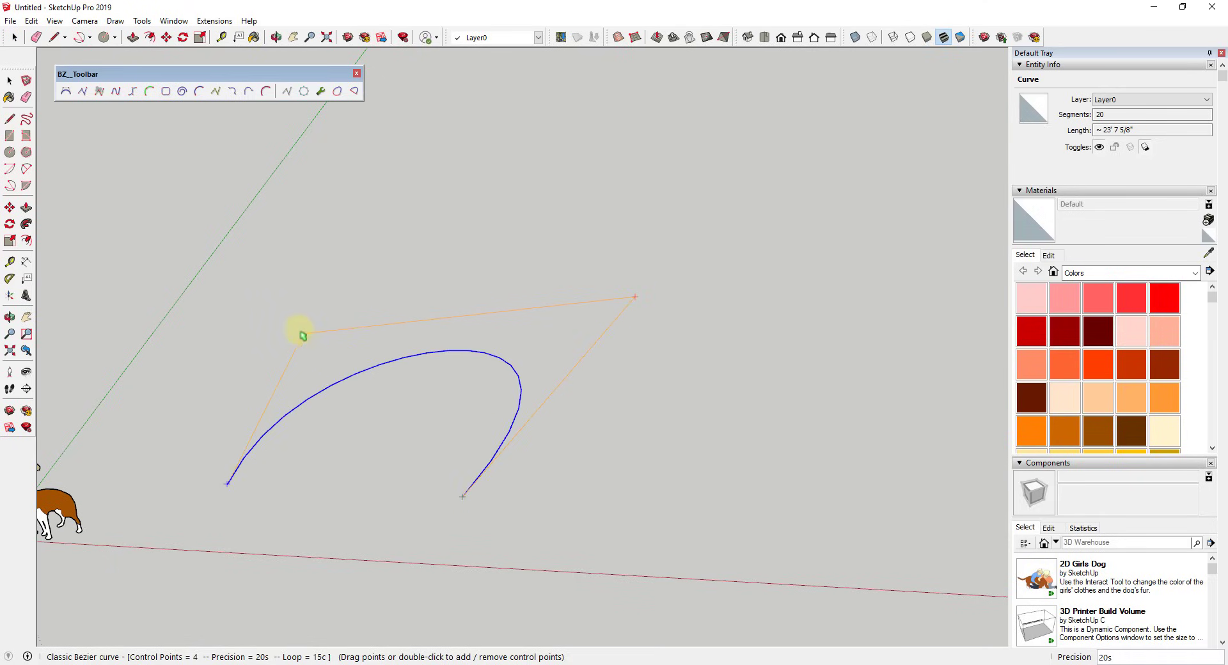
drag(303, 335, 262, 263)
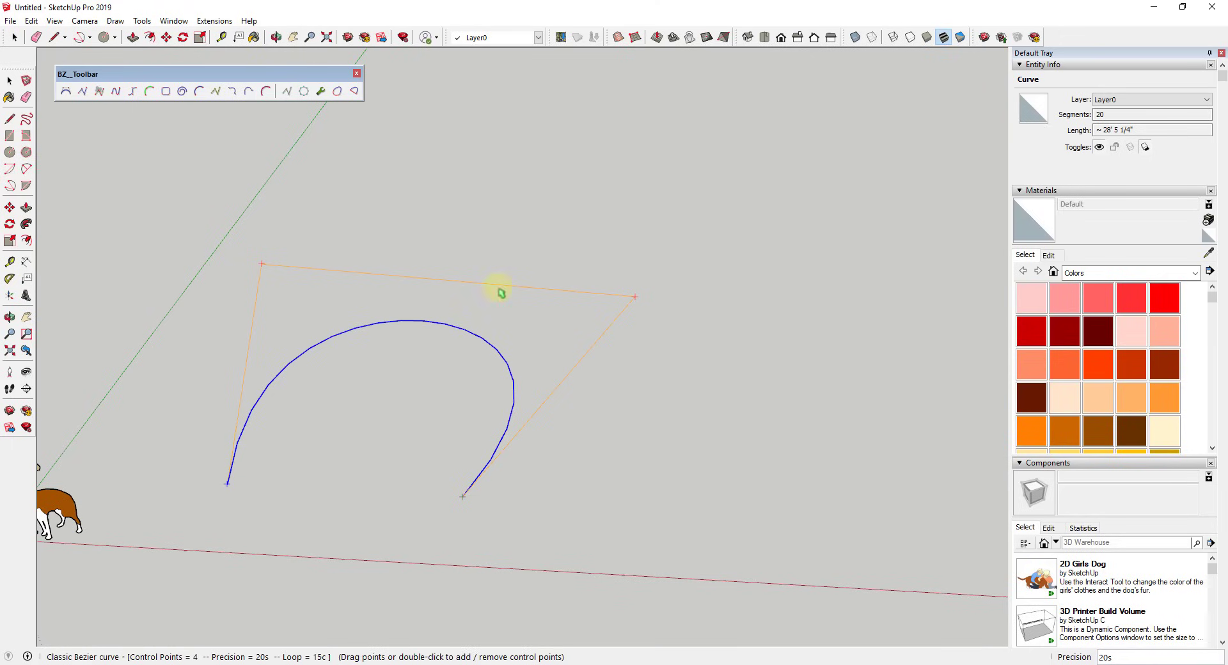
drag(635, 298, 401, 201)
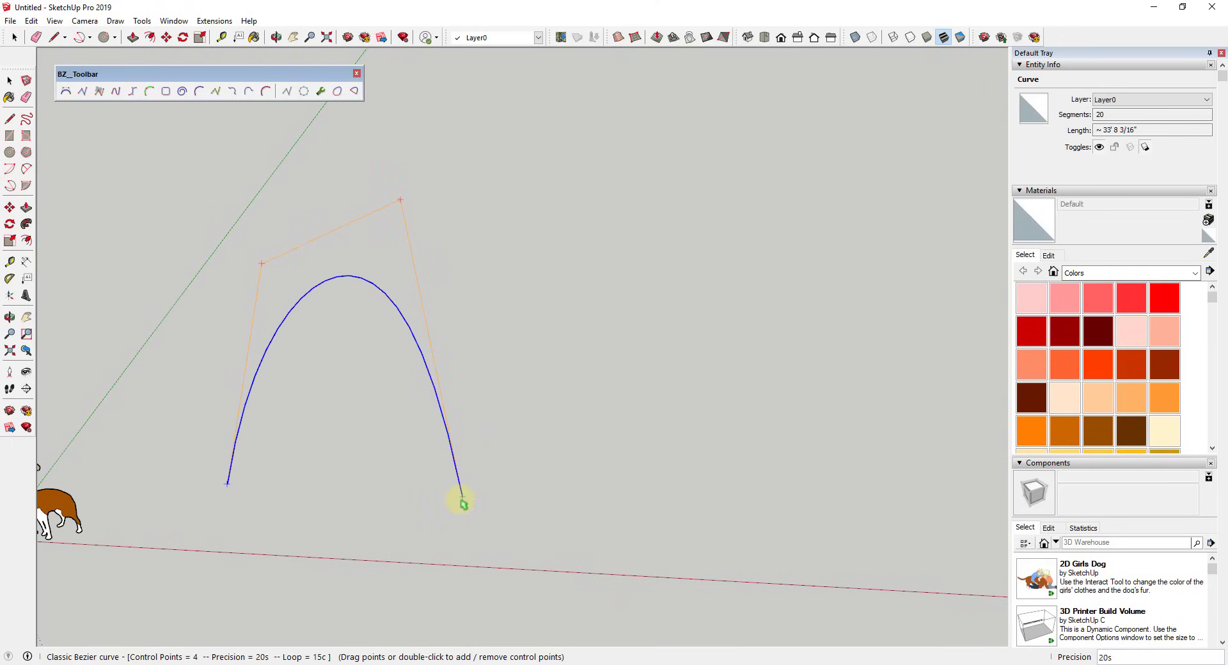
drag(461, 497, 413, 508)
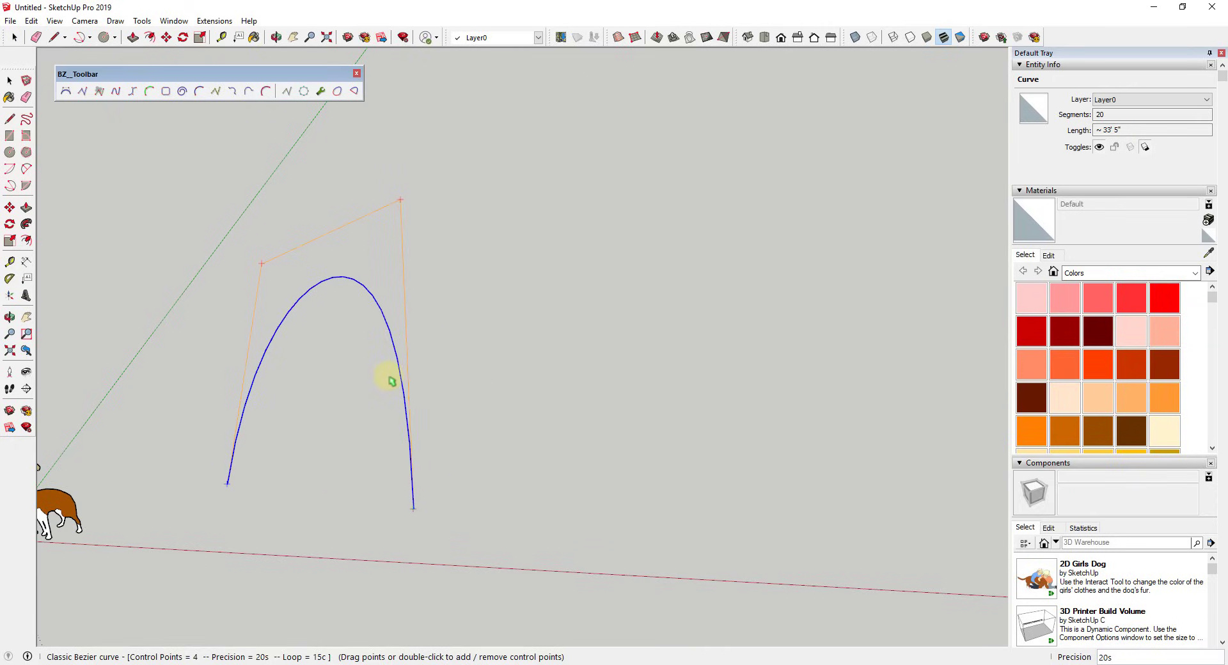
Step: Draw an eight-point, 7-segment zigzag polyline right of the arch, then orbit and zoom out
click(84, 91)
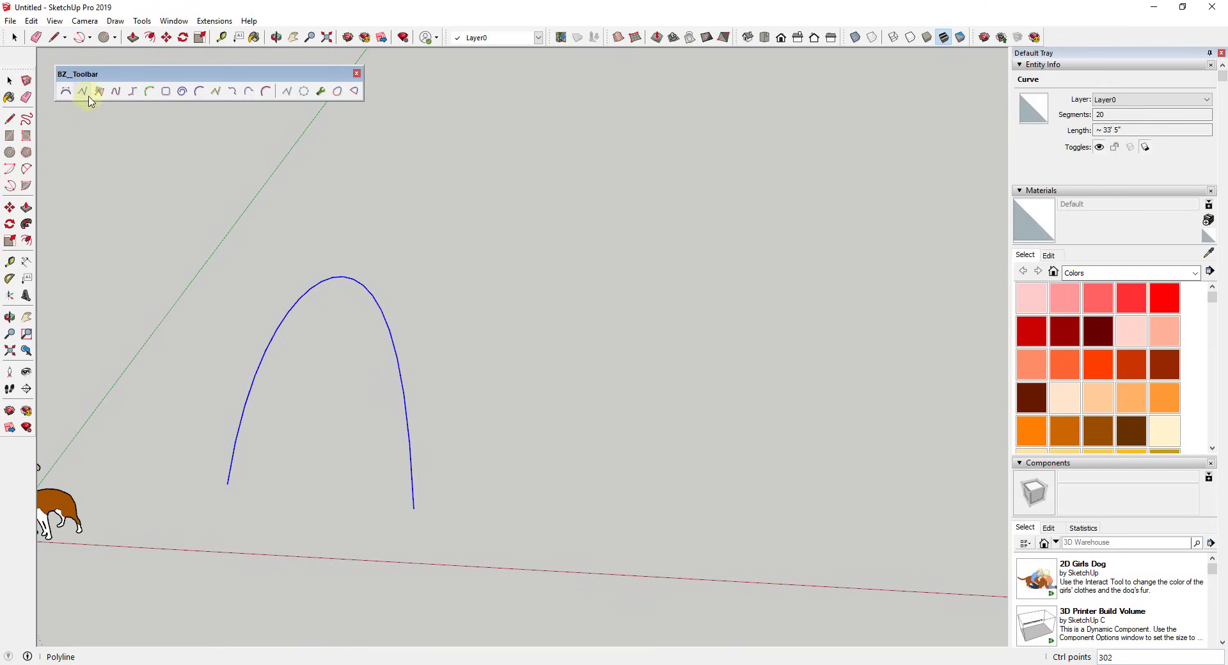
click(501, 494)
click(537, 308)
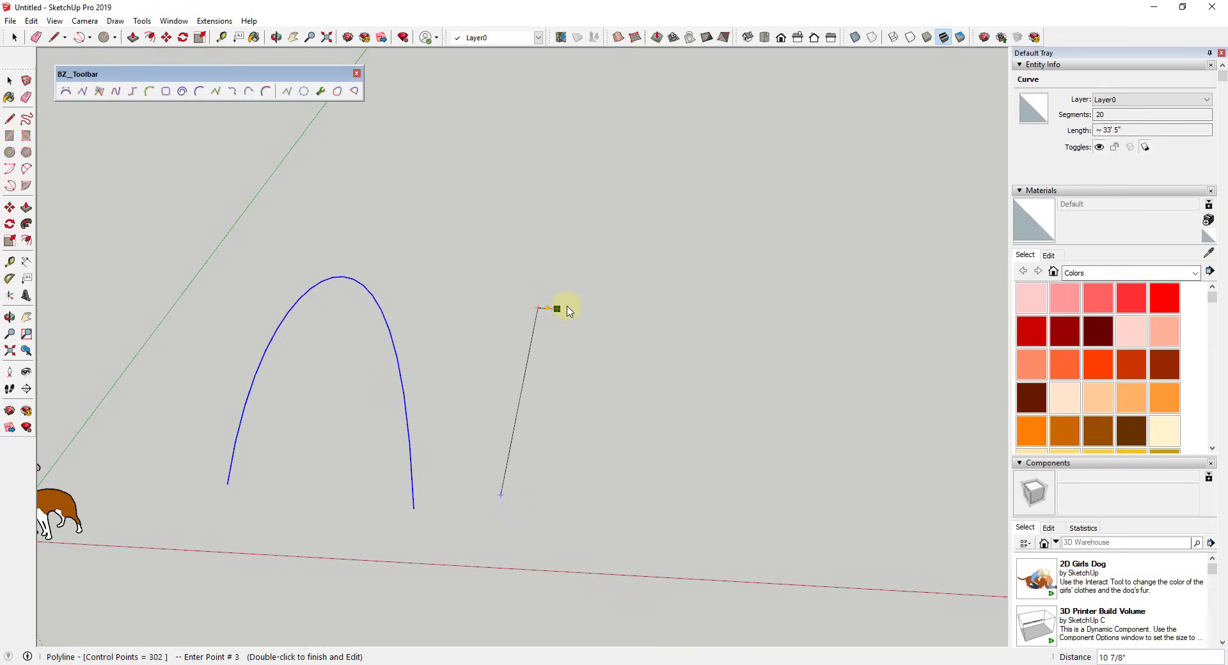
click(599, 275)
click(683, 296)
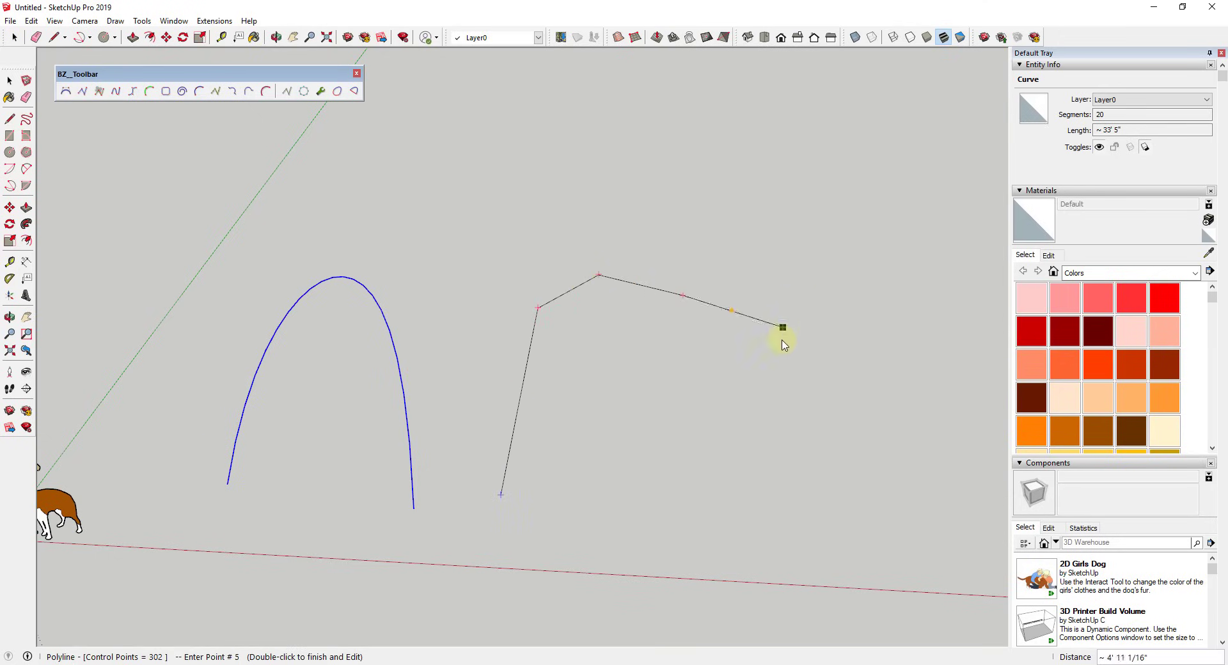
click(601, 339)
click(681, 371)
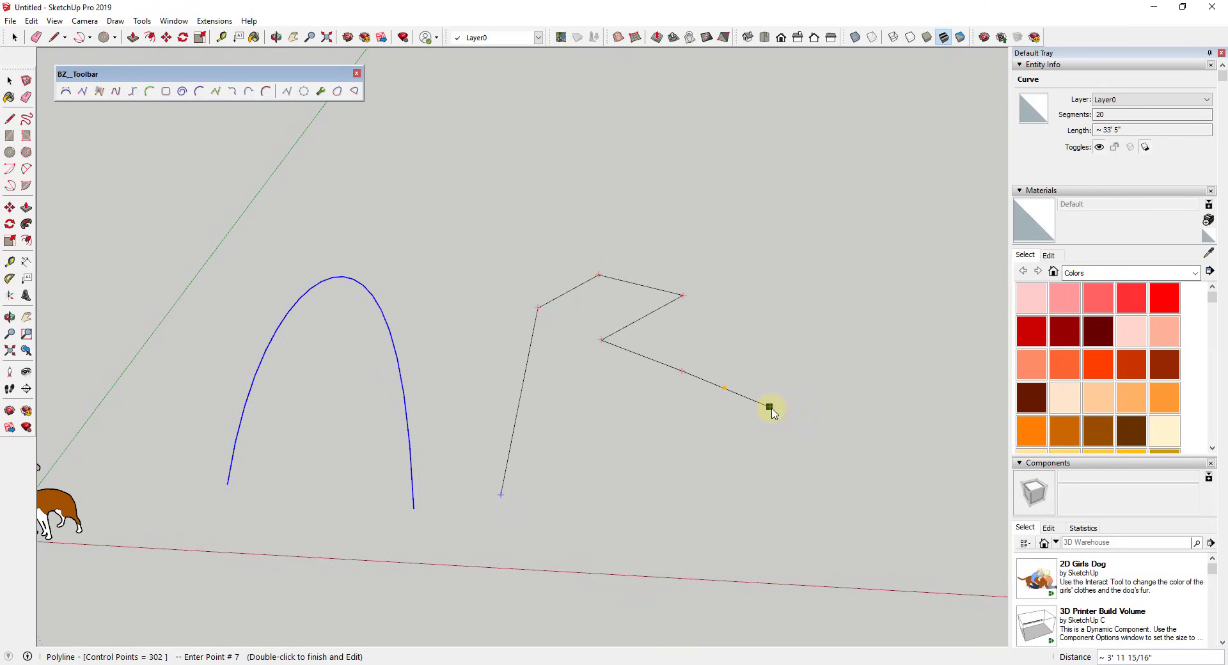
click(767, 427)
double_click(675, 494)
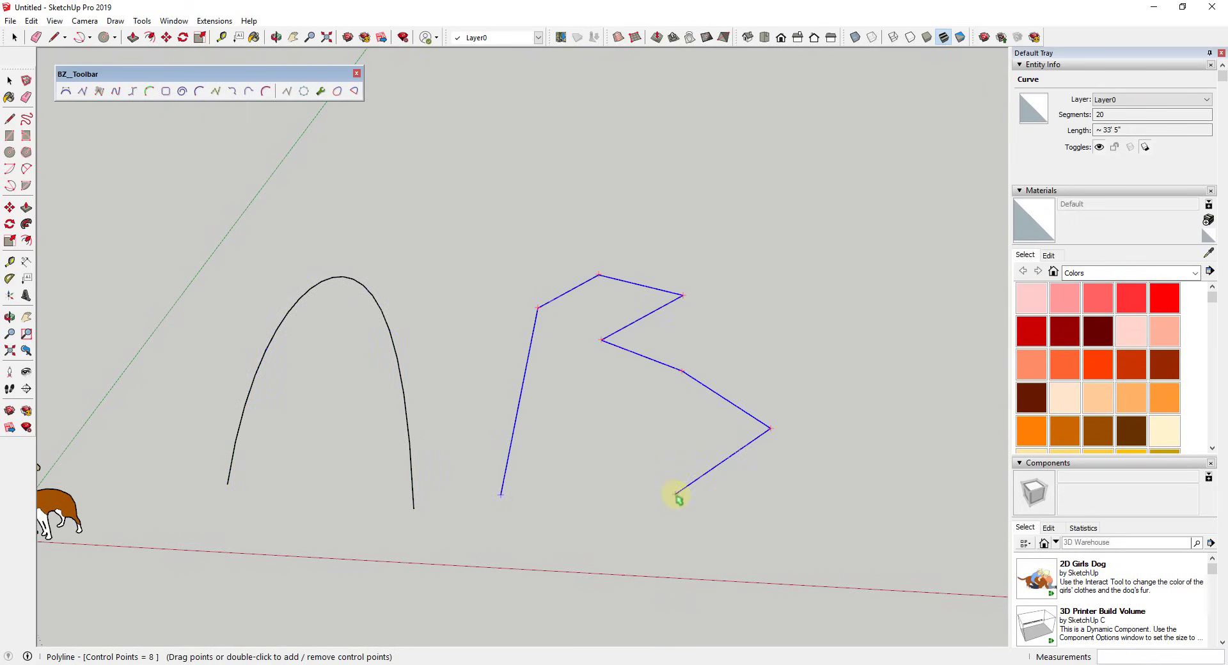
key(space)
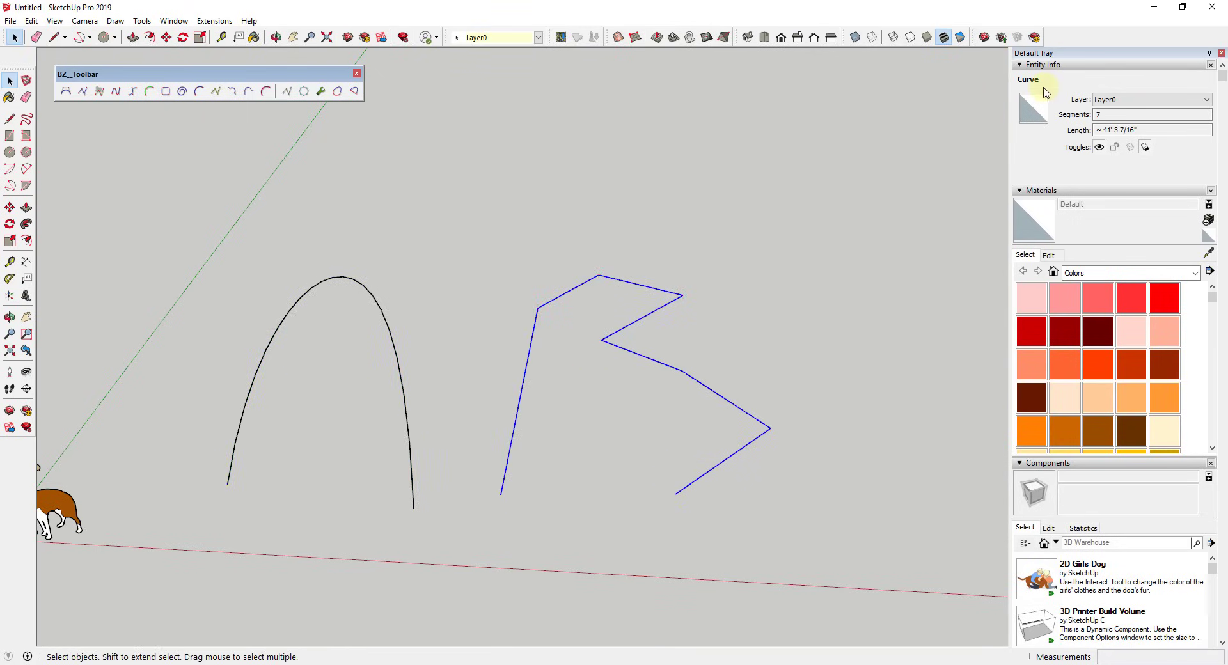
middle_drag(817, 501, 717, 465)
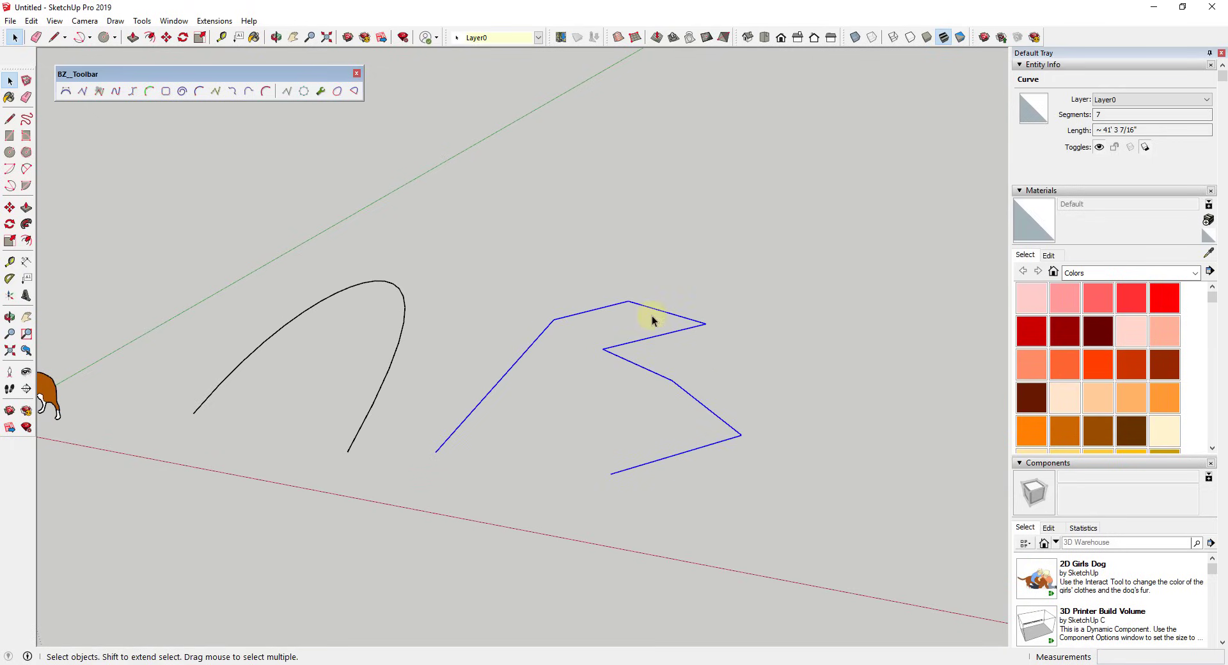
scroll(576, 395, down, 3)
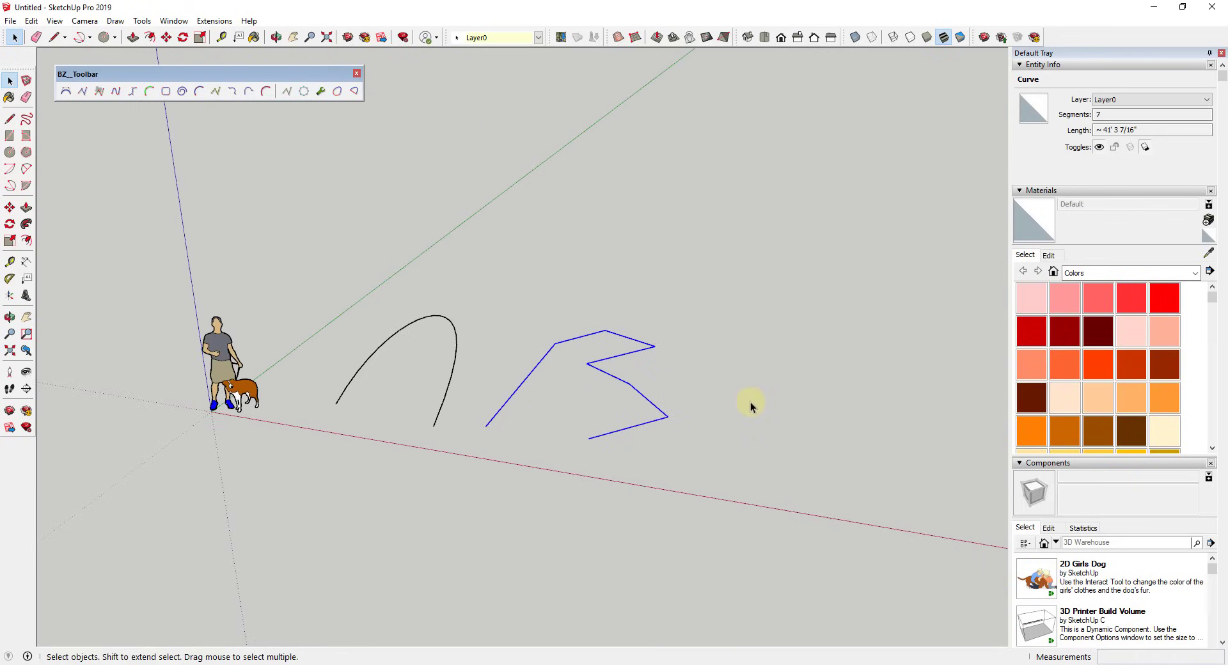
shift+middle_drag(791, 435, 584, 384)
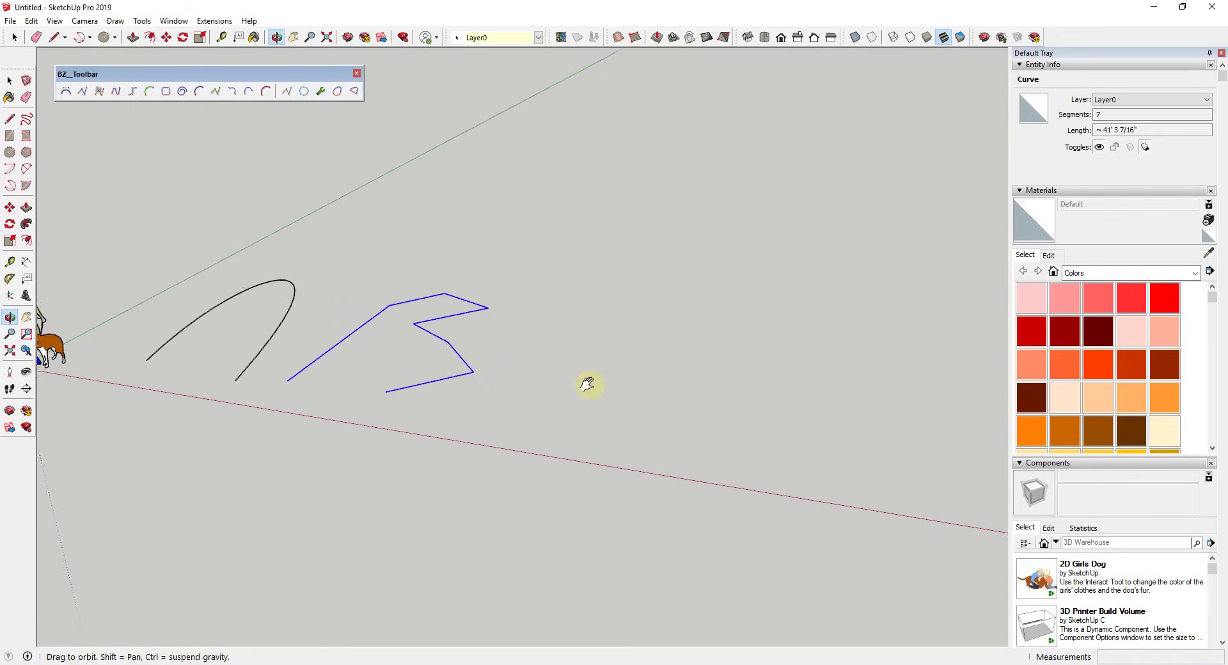
Step: Draw a four-point Polyline Arc Corners curve, accepting the default corner offset
click(115, 91)
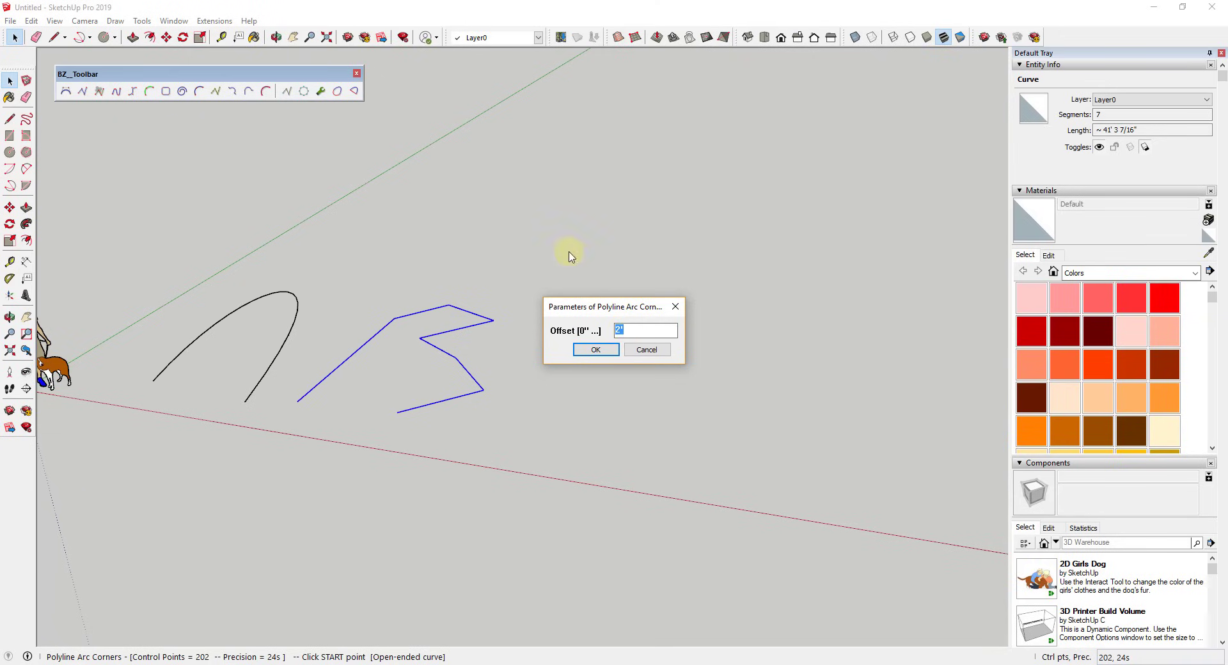
click(607, 353)
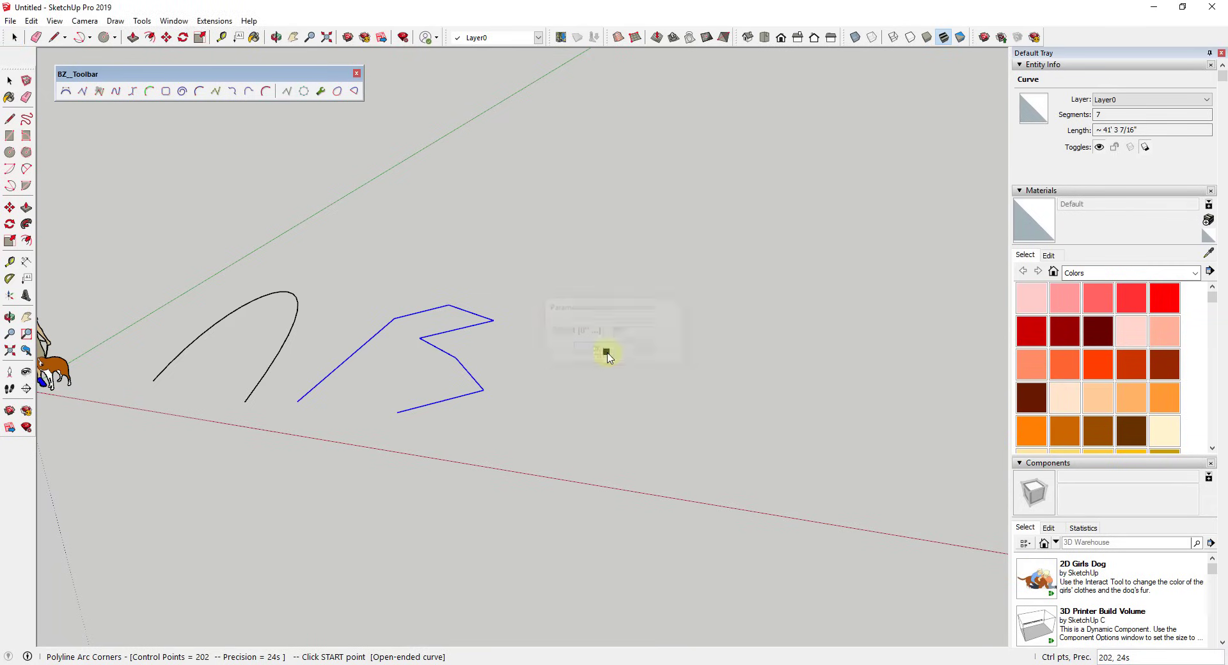
click(558, 435)
click(586, 315)
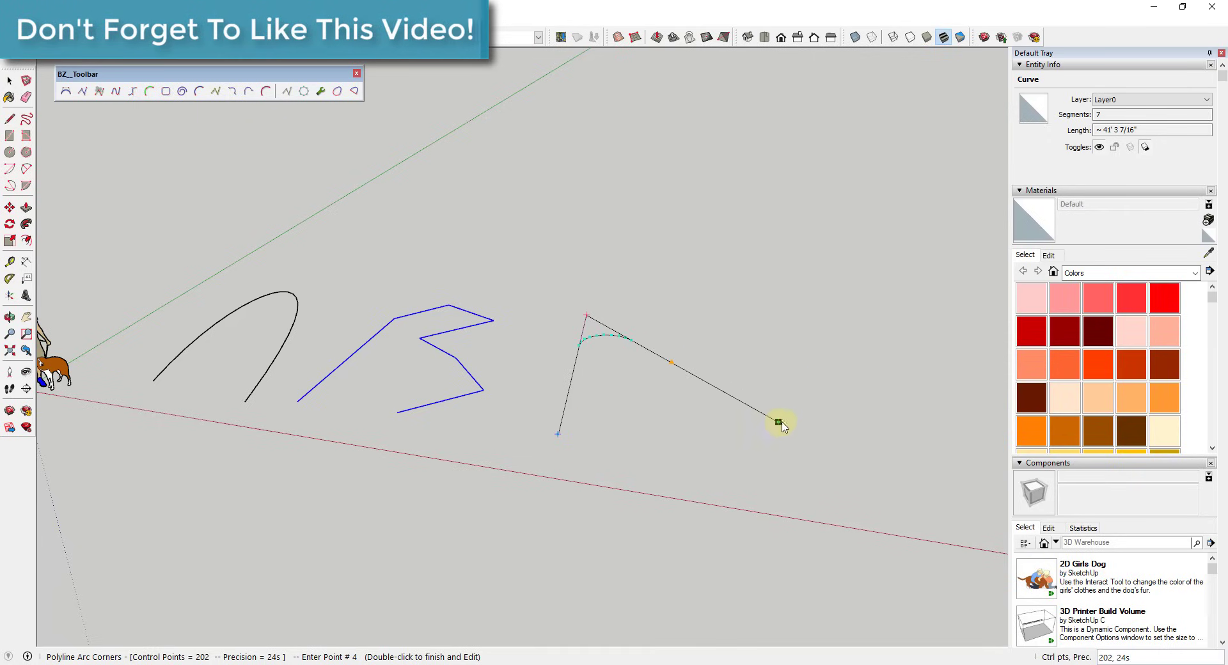
click(778, 422)
double_click(825, 286)
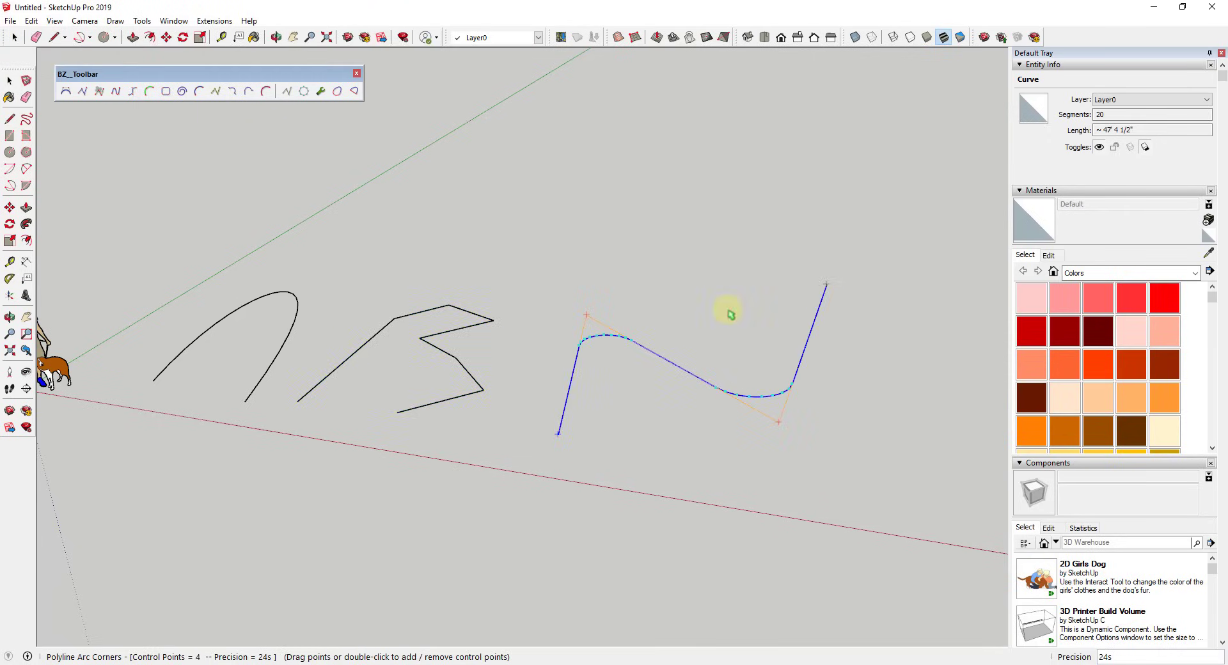
scroll(730, 314, down, 1)
scroll(806, 384, up, 3)
scroll(542, 262, down, 3)
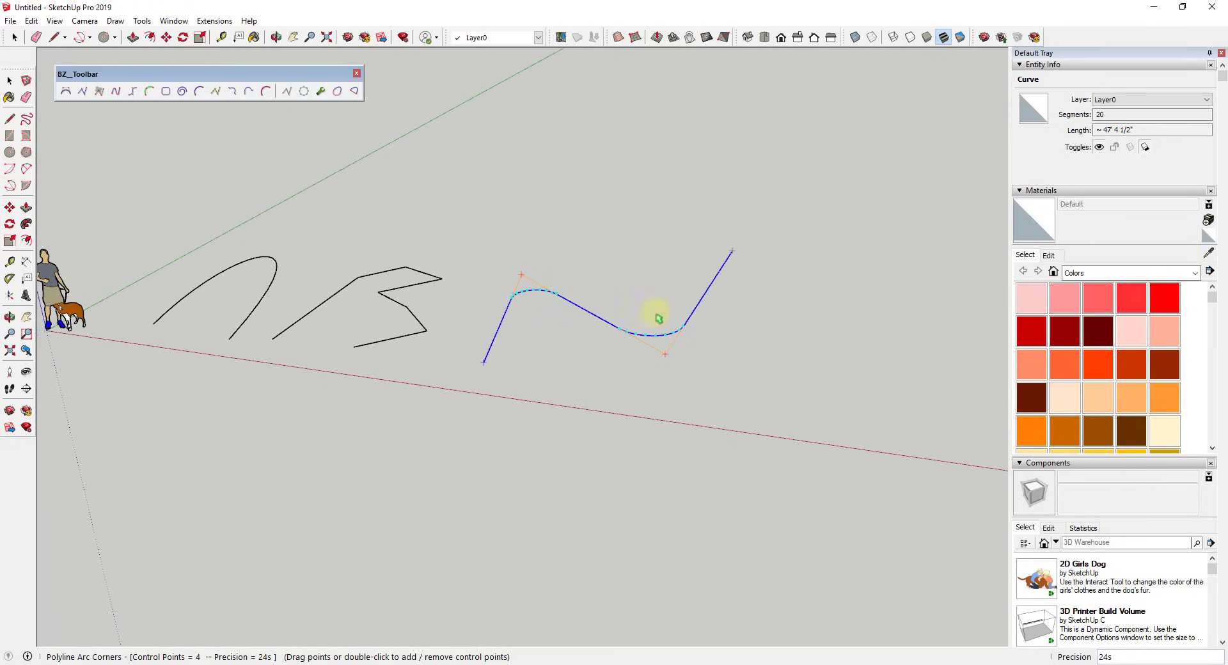
scroll(659, 317, up, 1)
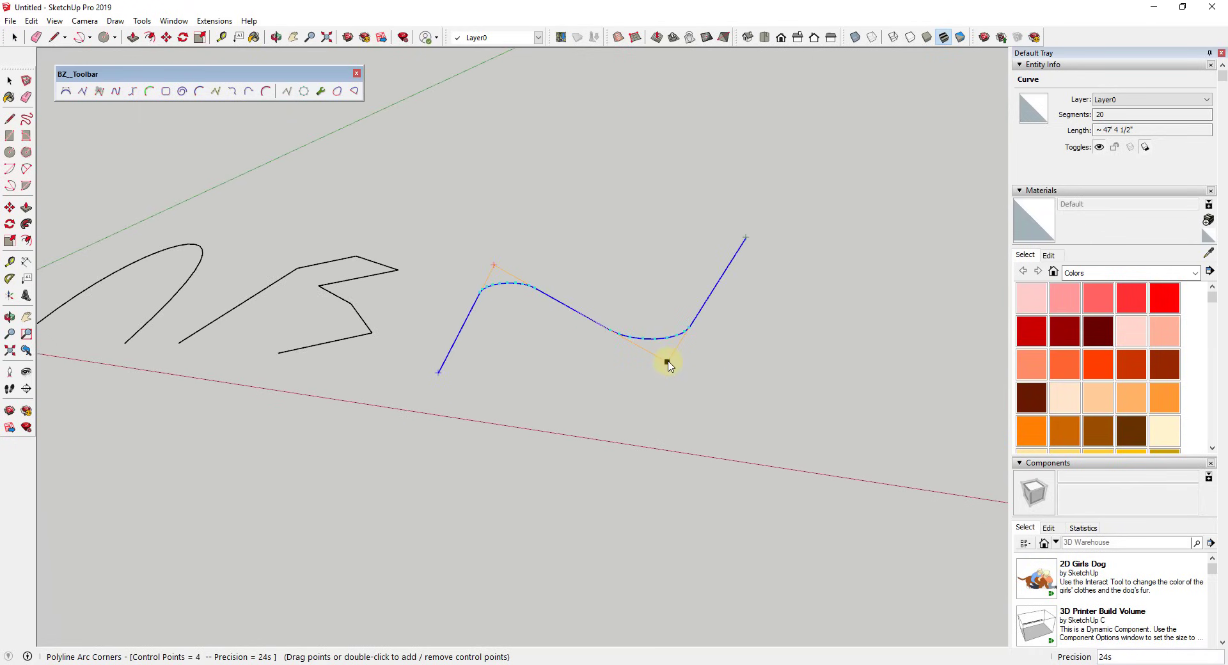
Step: Drag two control points into a smooth S-shape and finish with Done
drag(667, 363, 658, 306)
drag(494, 265, 513, 270)
right_click(634, 370)
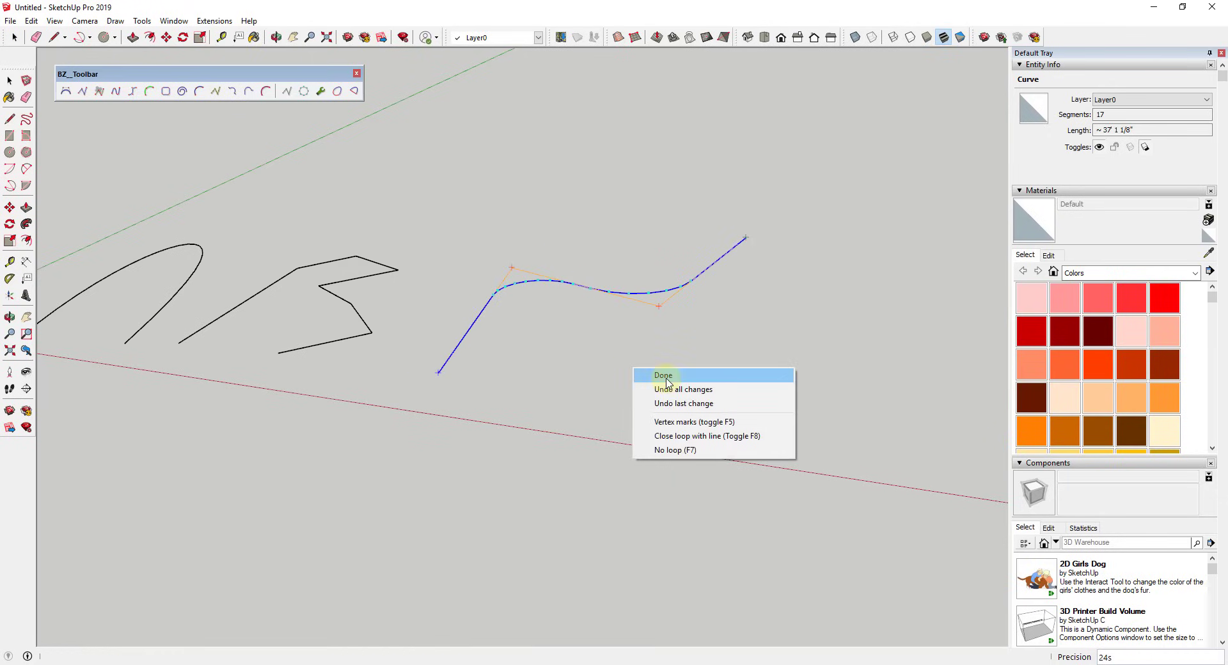
click(662, 377)
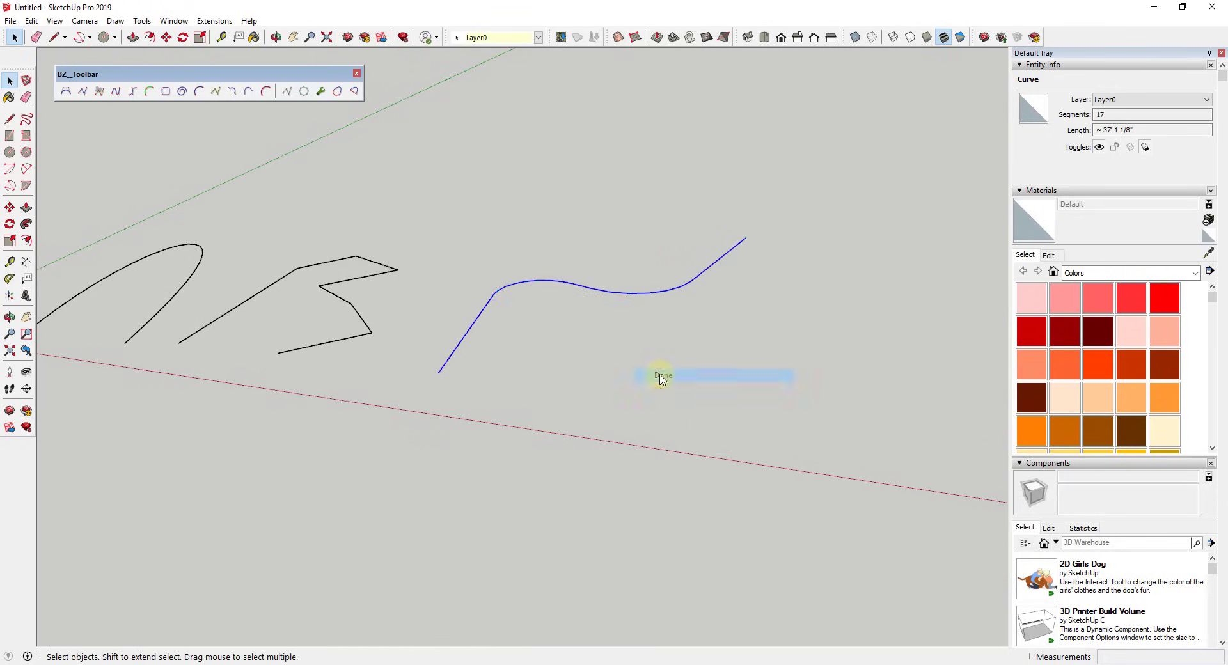
middle_drag(661, 379, 763, 423)
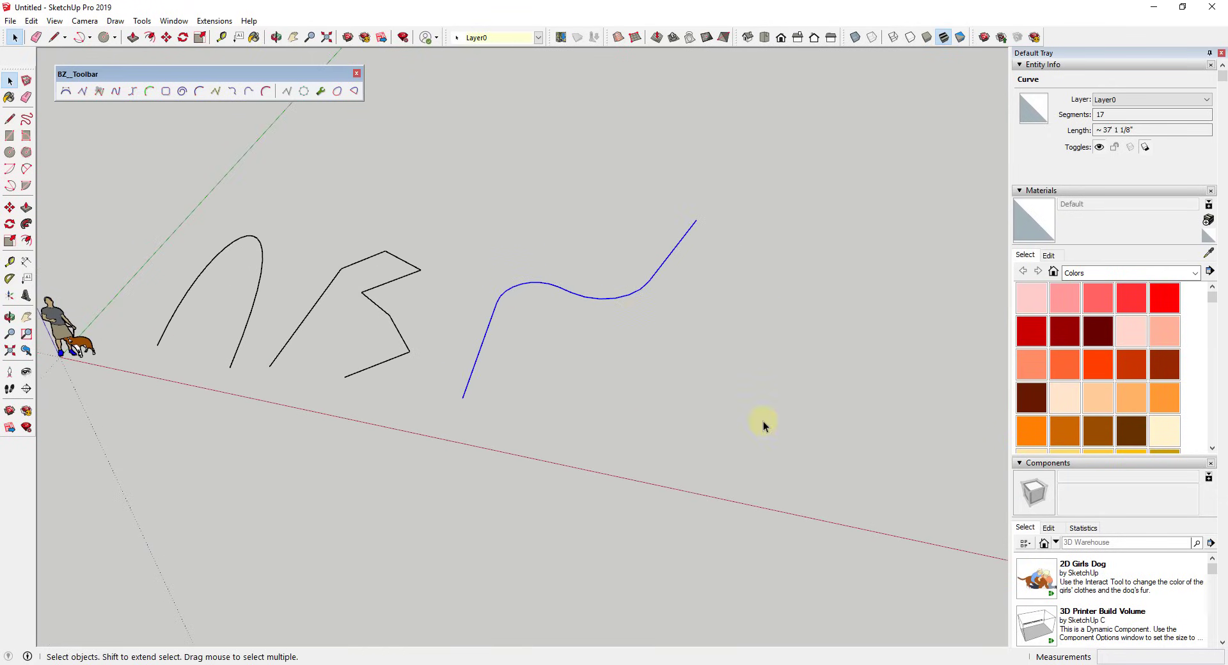
Step: Re-edit the arc-corner curve, widening its bend and moving its end point left
right_click(604, 299)
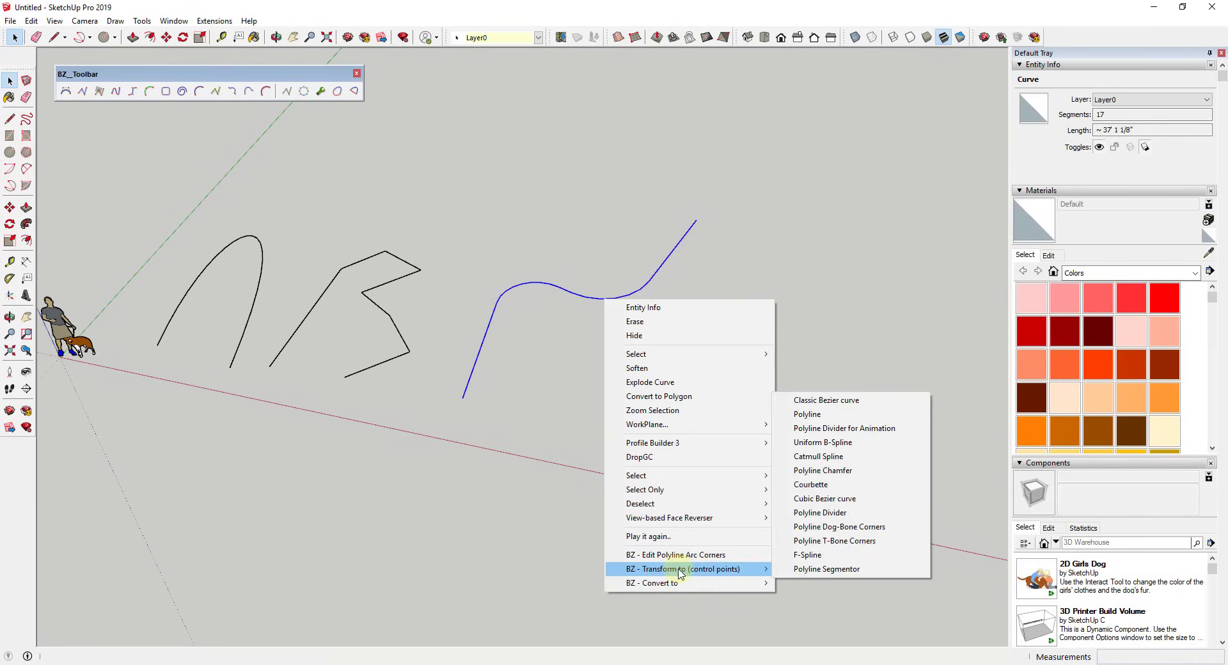
mouse_move(684, 585)
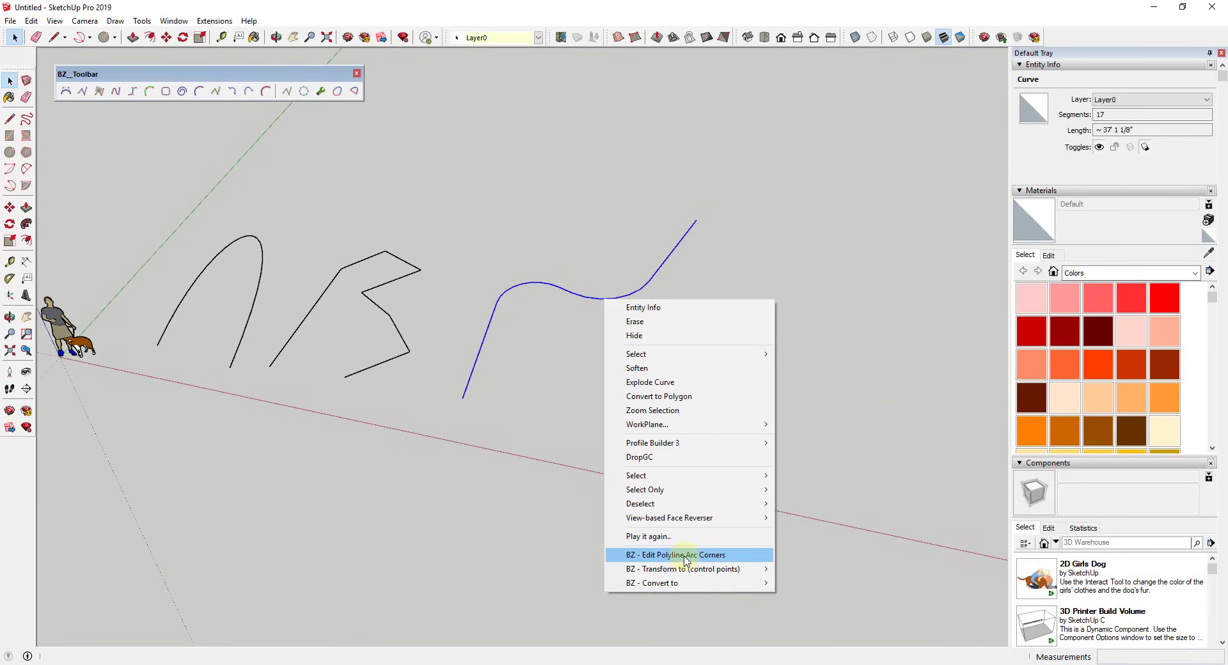
click(687, 555)
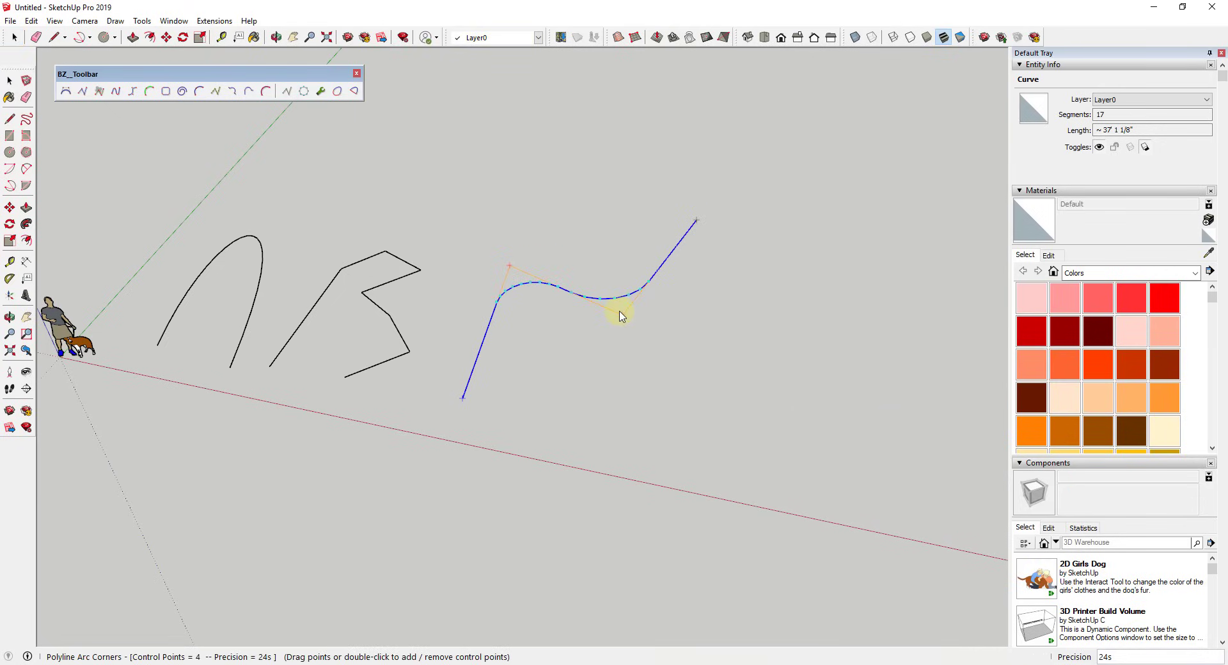
drag(631, 321, 679, 323)
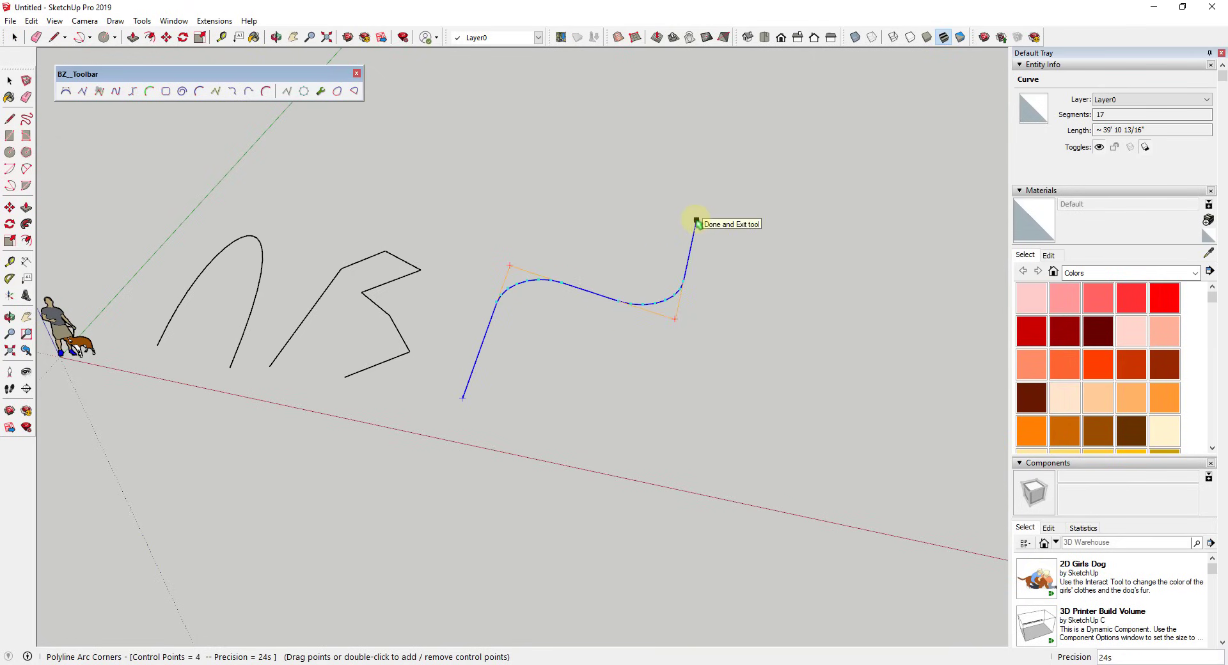
drag(697, 223, 591, 222)
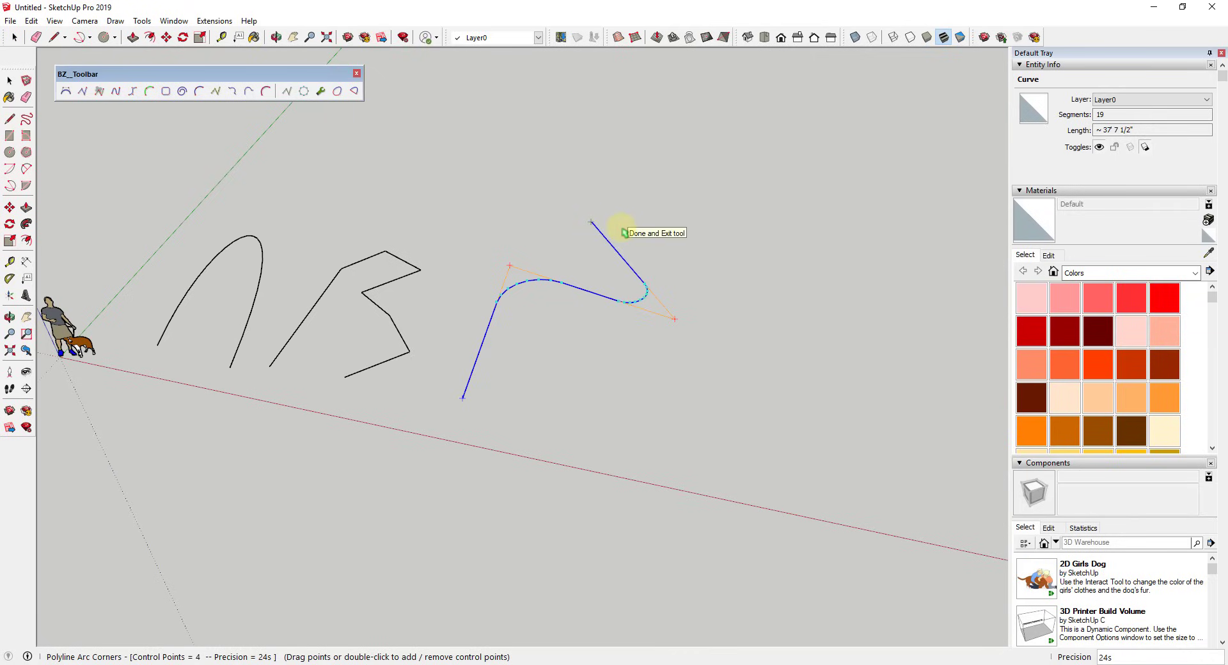
right_click(703, 265)
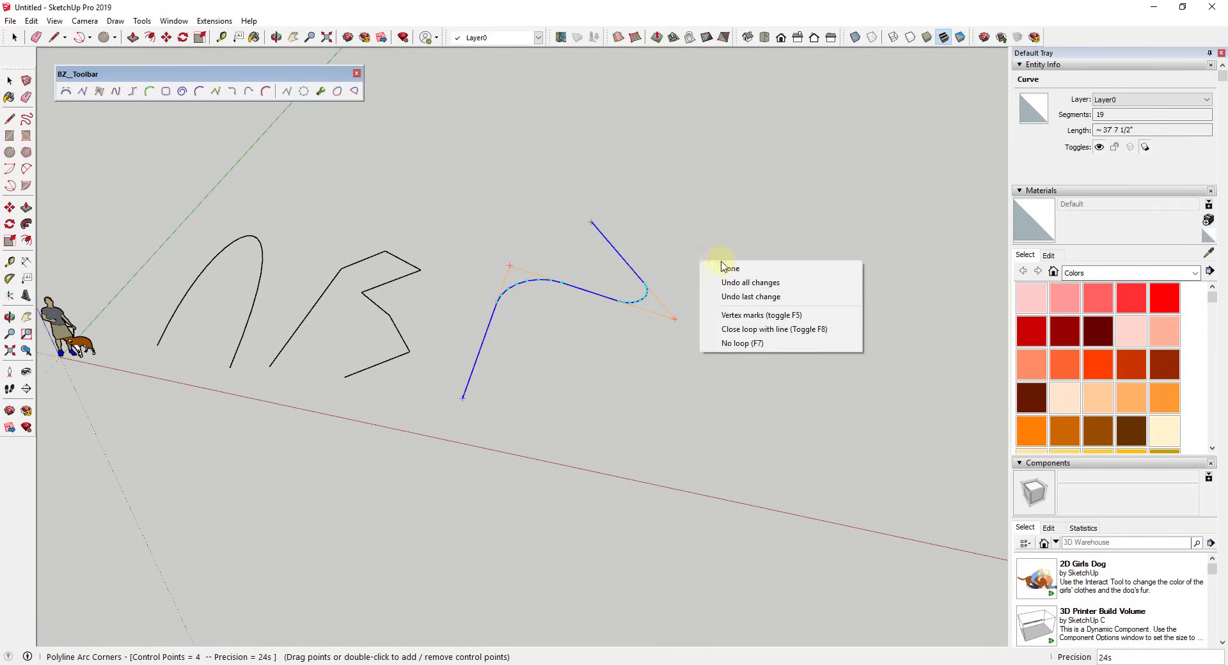
click(726, 266)
middle_drag(726, 266, 502, 282)
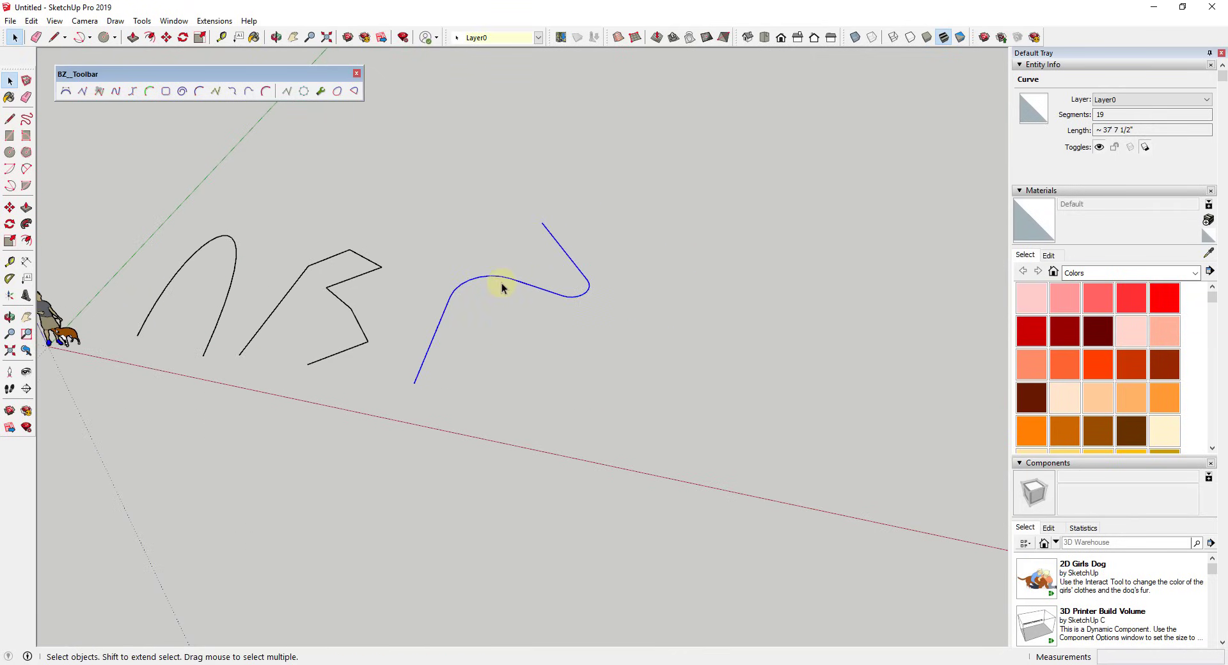
Step: Edit the curve again, raising a control point and moving its bottom end up-right
right_click(501, 278)
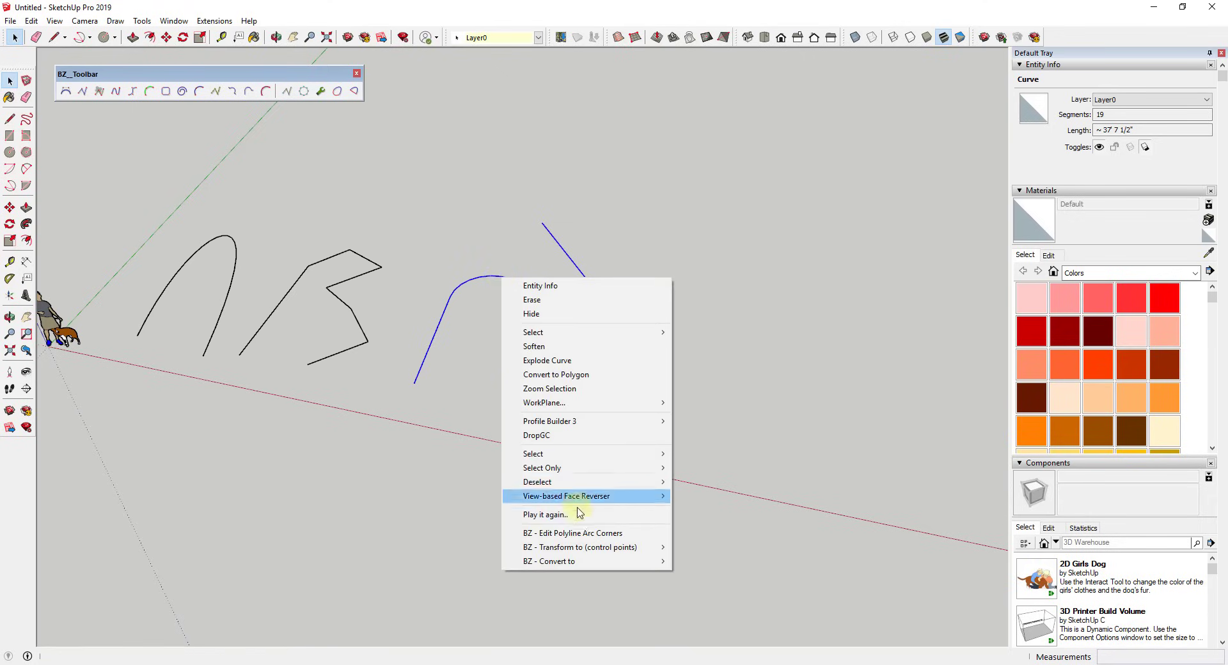
click(579, 533)
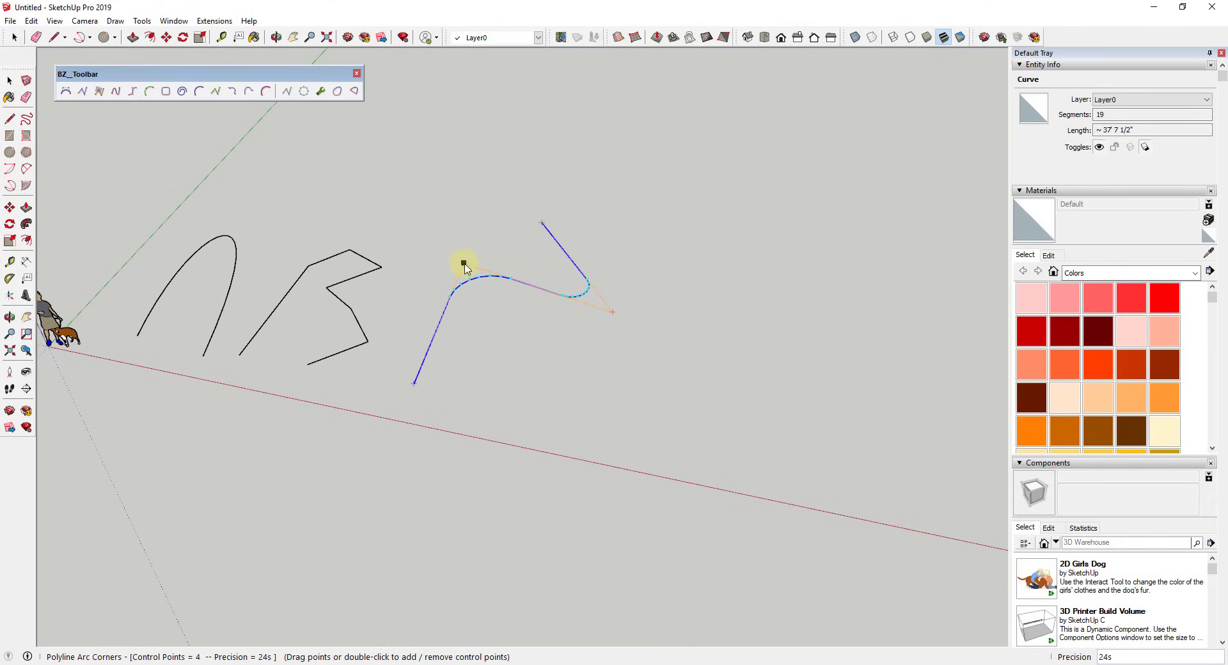
drag(465, 268, 435, 203)
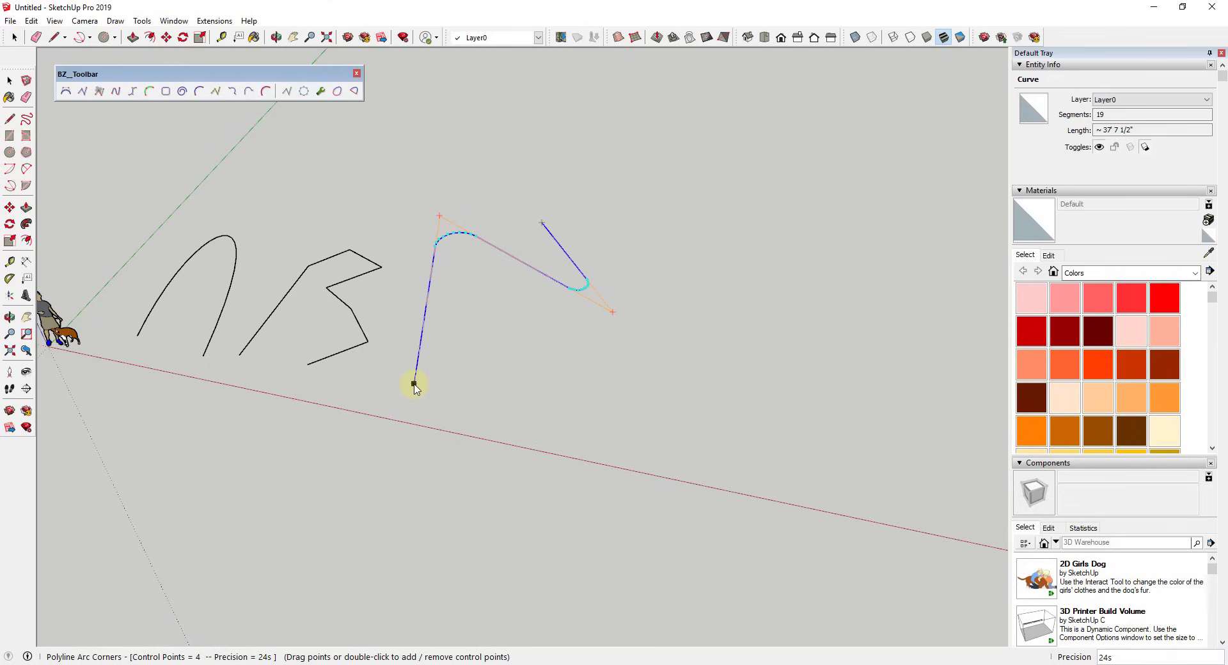
drag(414, 384, 460, 356)
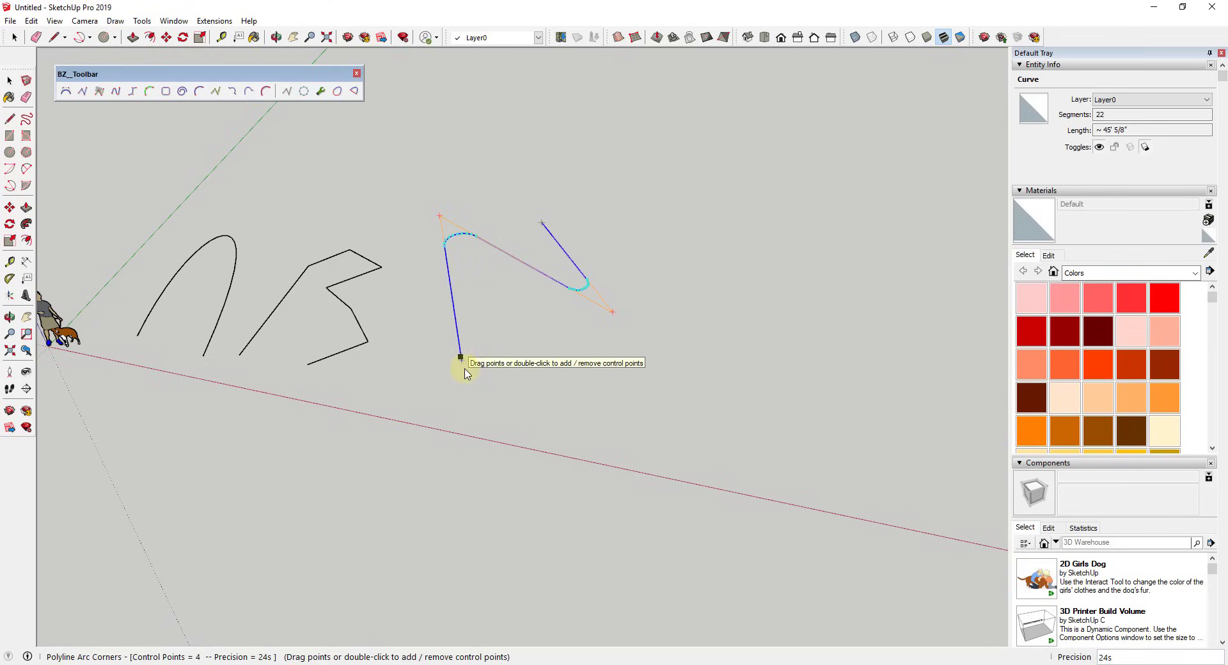
right_click(546, 387)
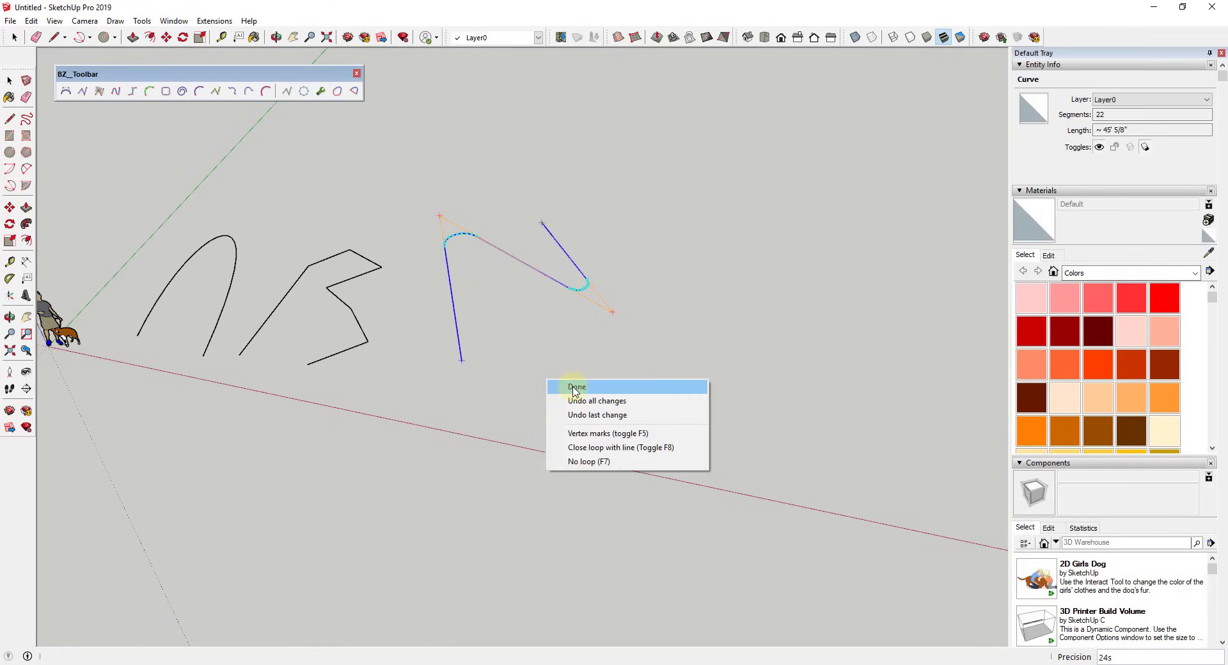
click(574, 390)
middle_drag(374, 227, 609, 232)
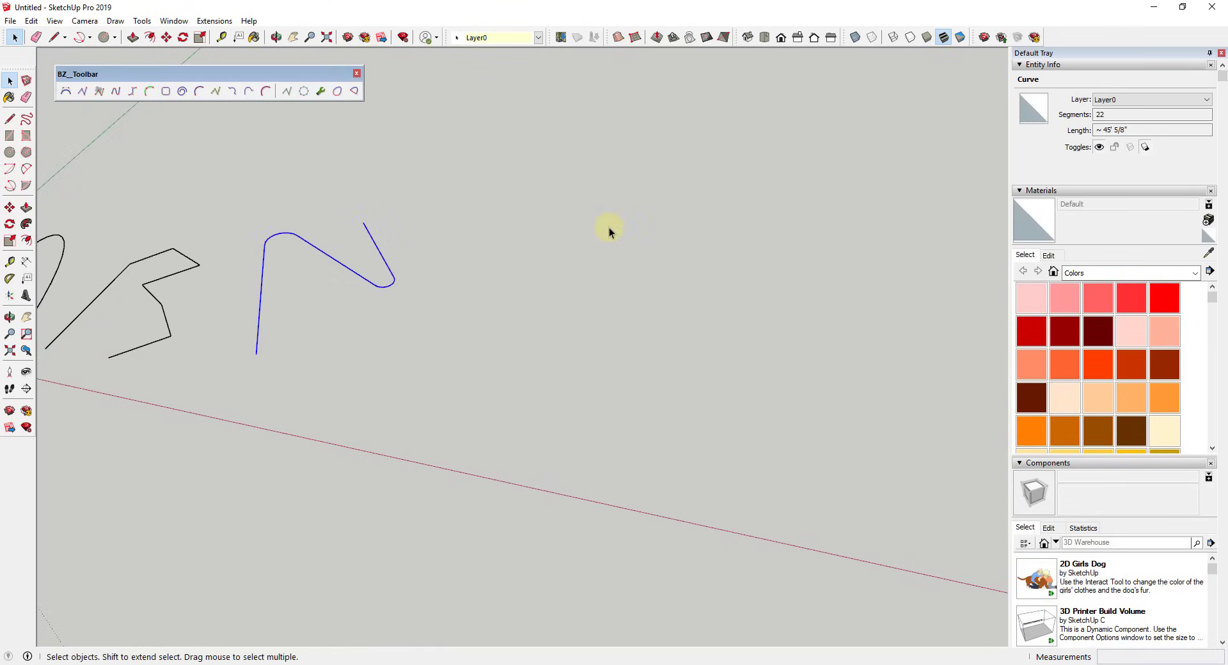
Step: Place eight control points for a new Uniform B-Spline right of the blue curve
scroll(575, 269, down, 3)
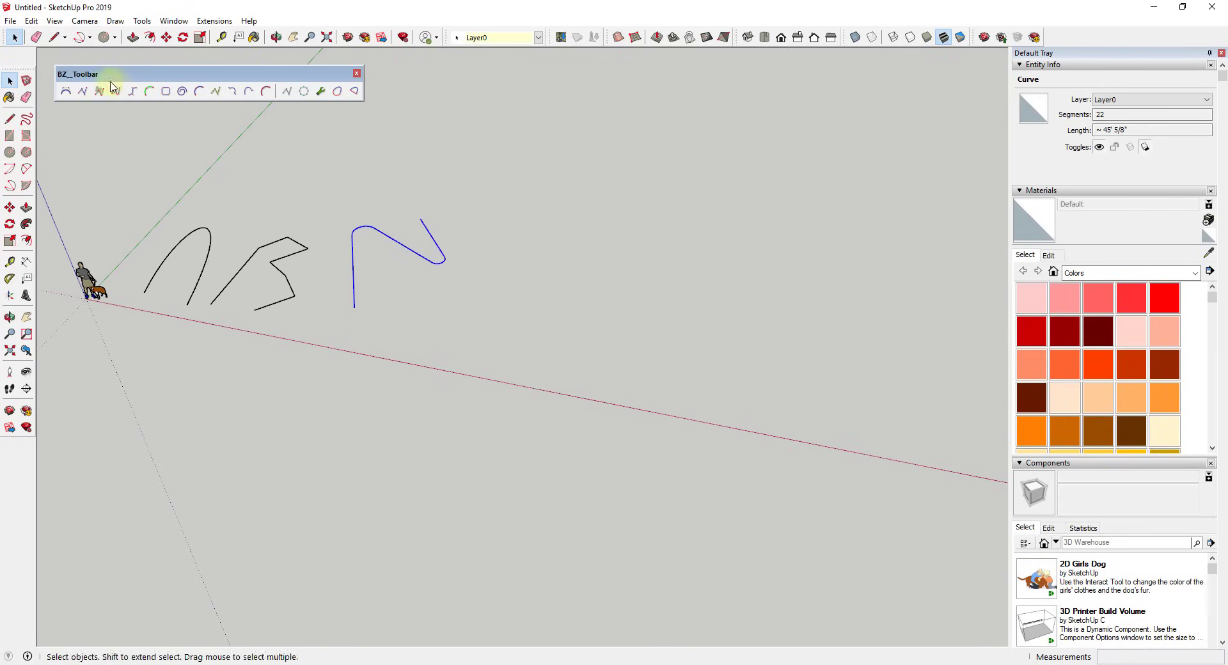
click(115, 90)
click(501, 351)
click(504, 358)
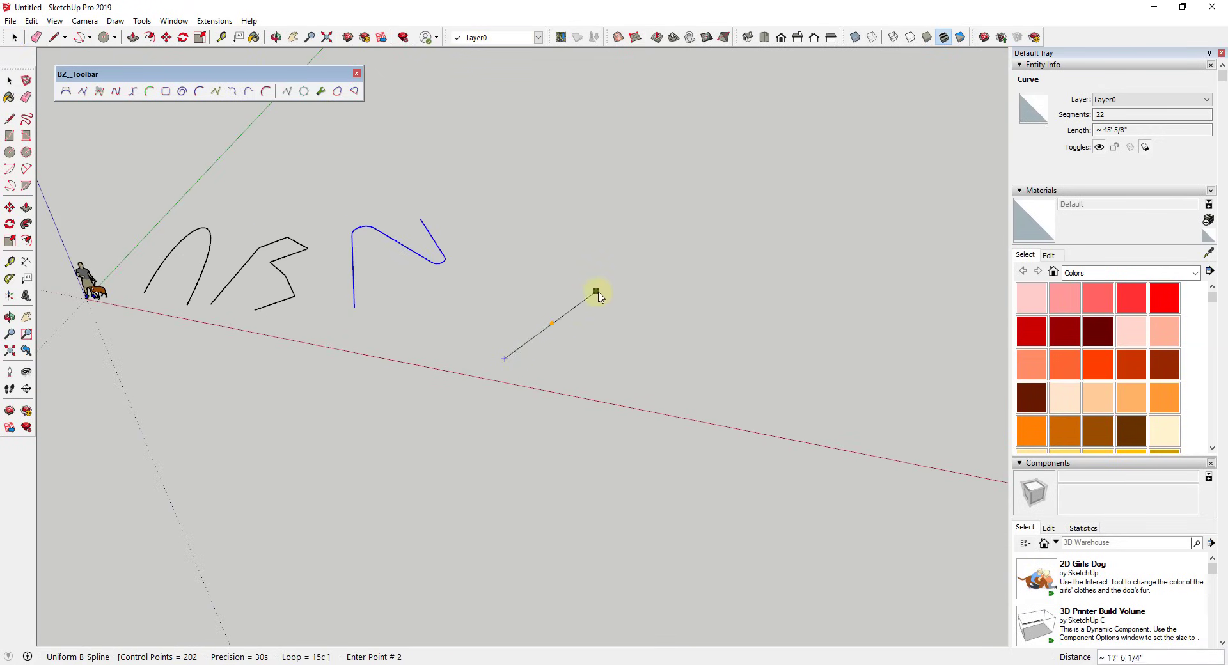
click(607, 289)
click(573, 221)
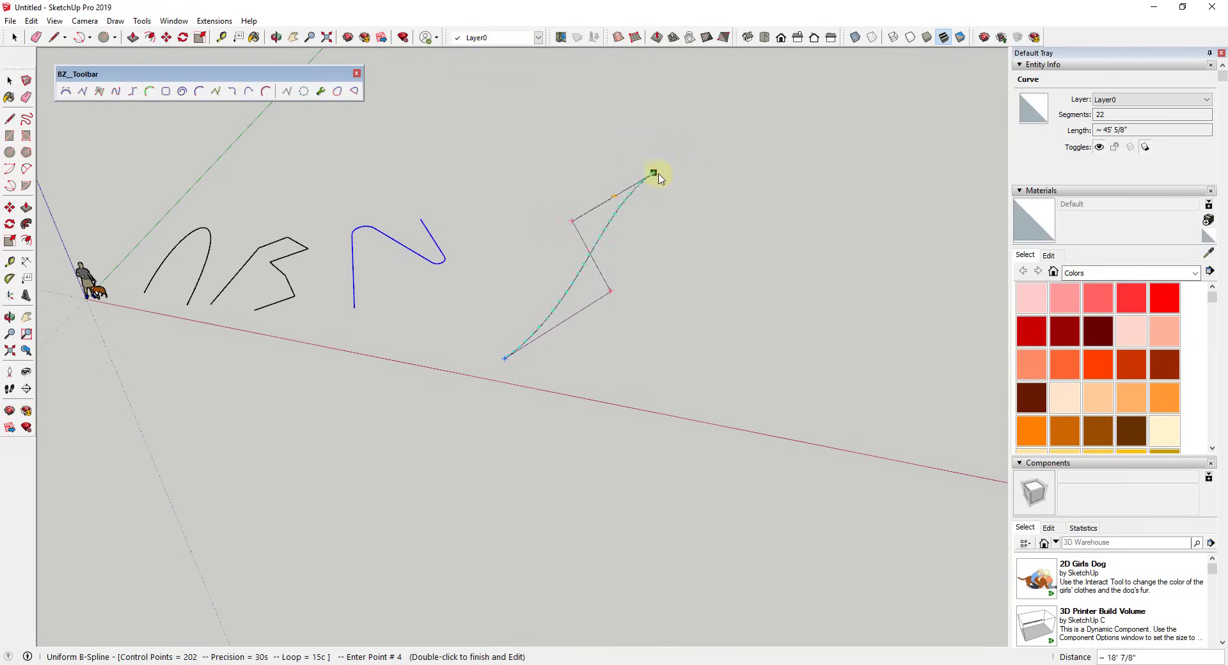
click(828, 267)
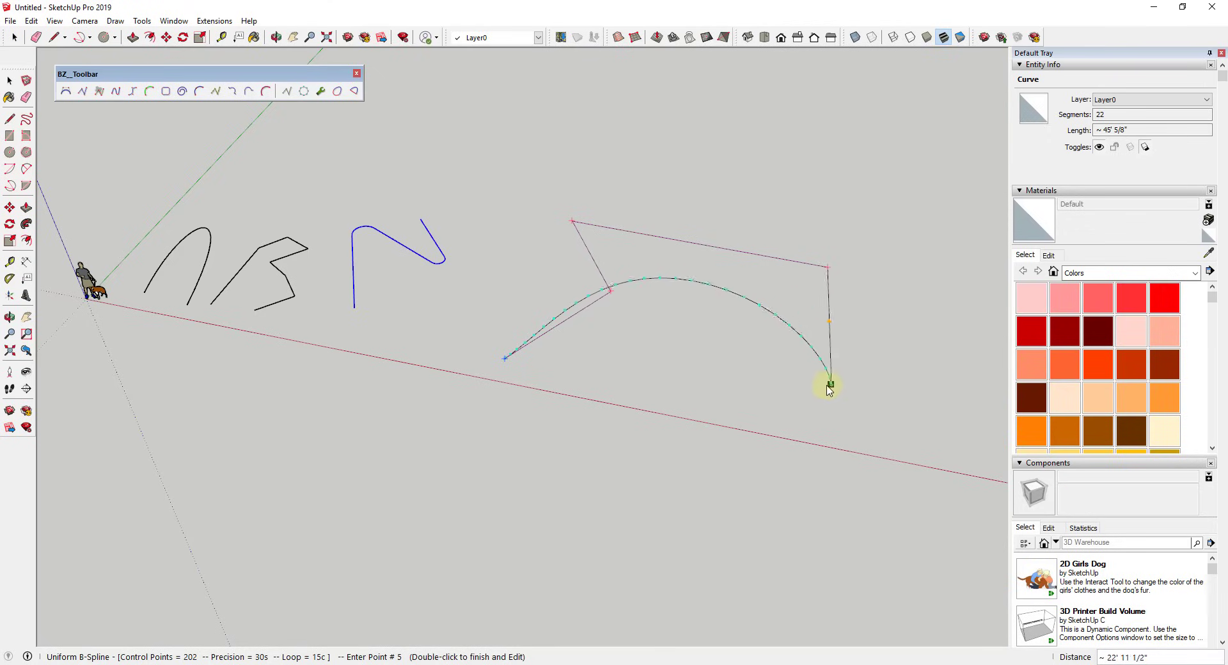
click(796, 370)
click(641, 378)
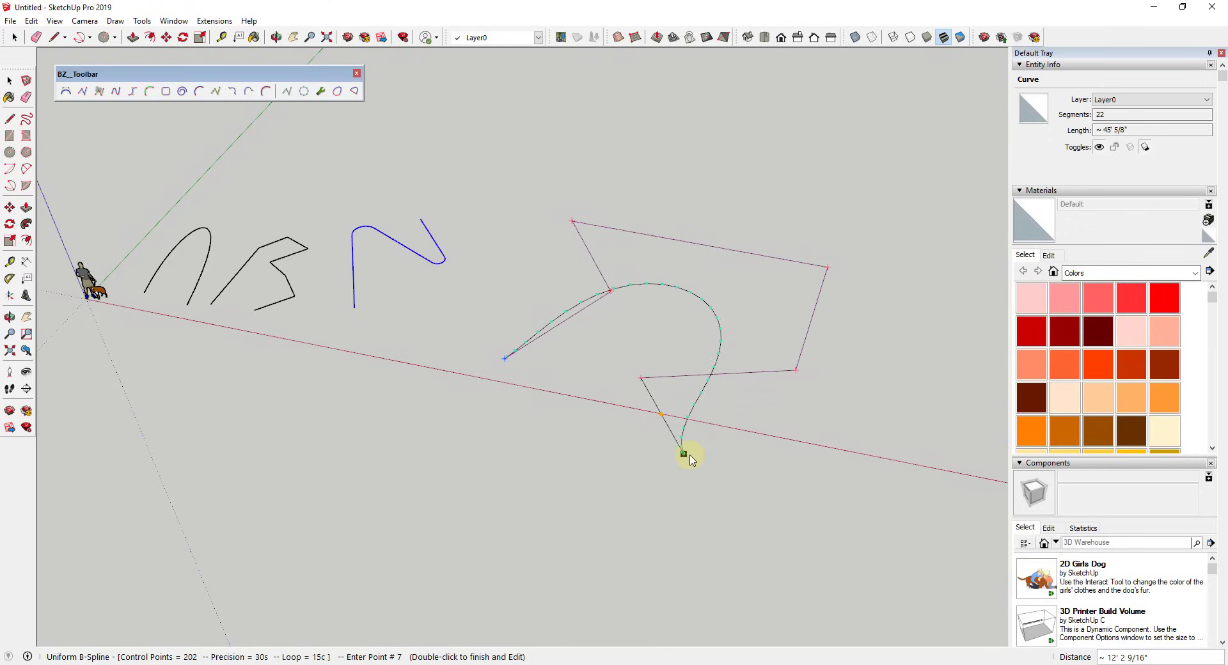
click(787, 460)
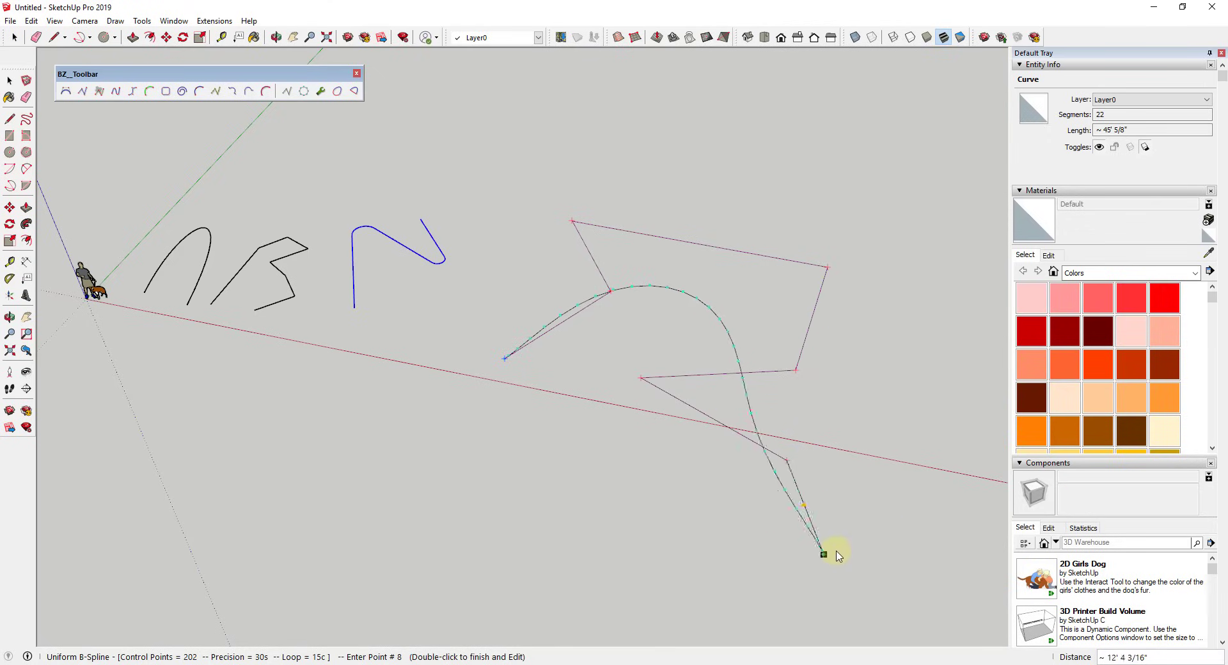
click(870, 518)
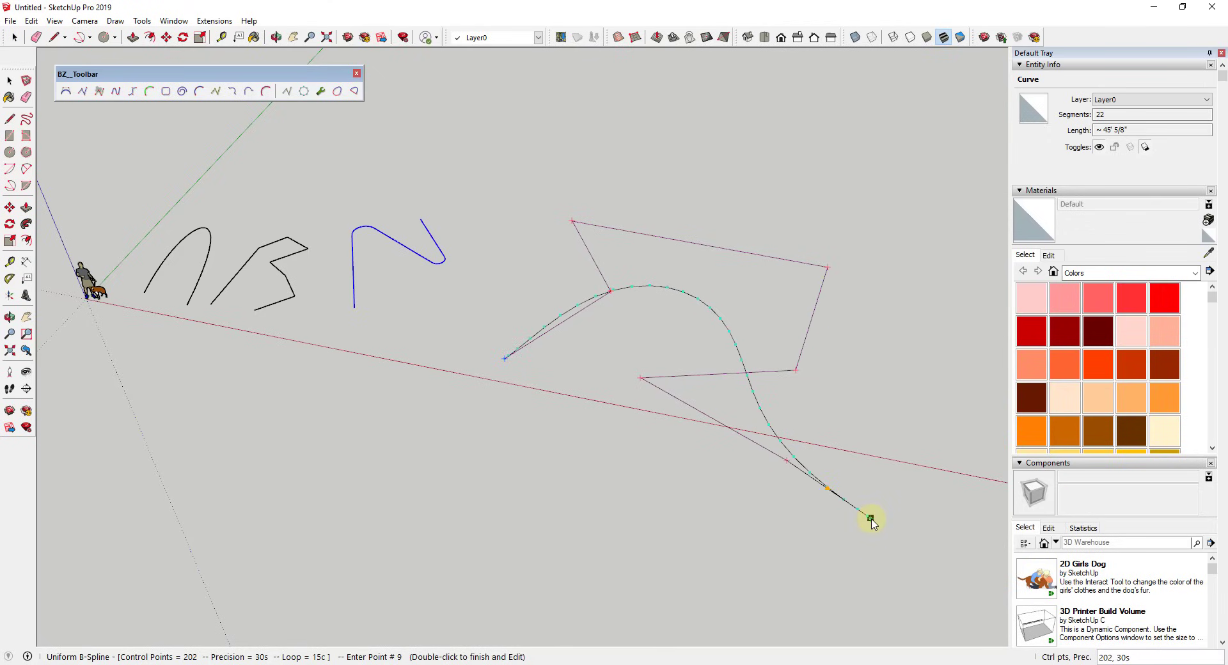
Step: Set the spline to close as a smooth loop, then switch to Close loop with line
right_click(867, 548)
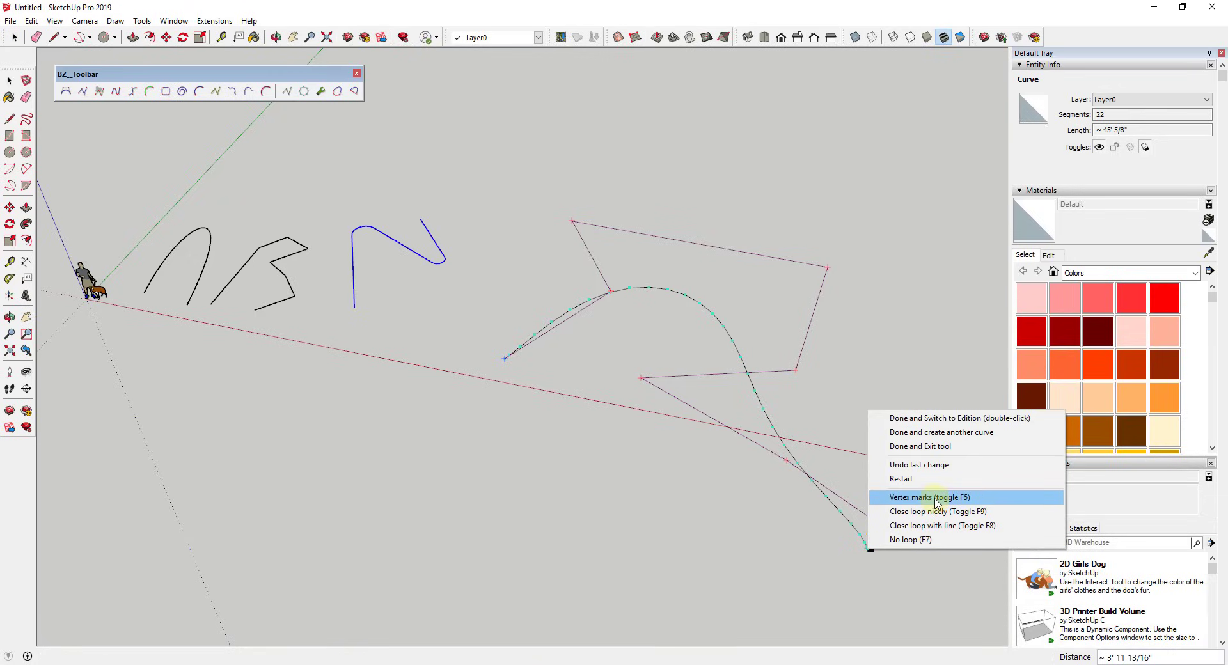
click(947, 515)
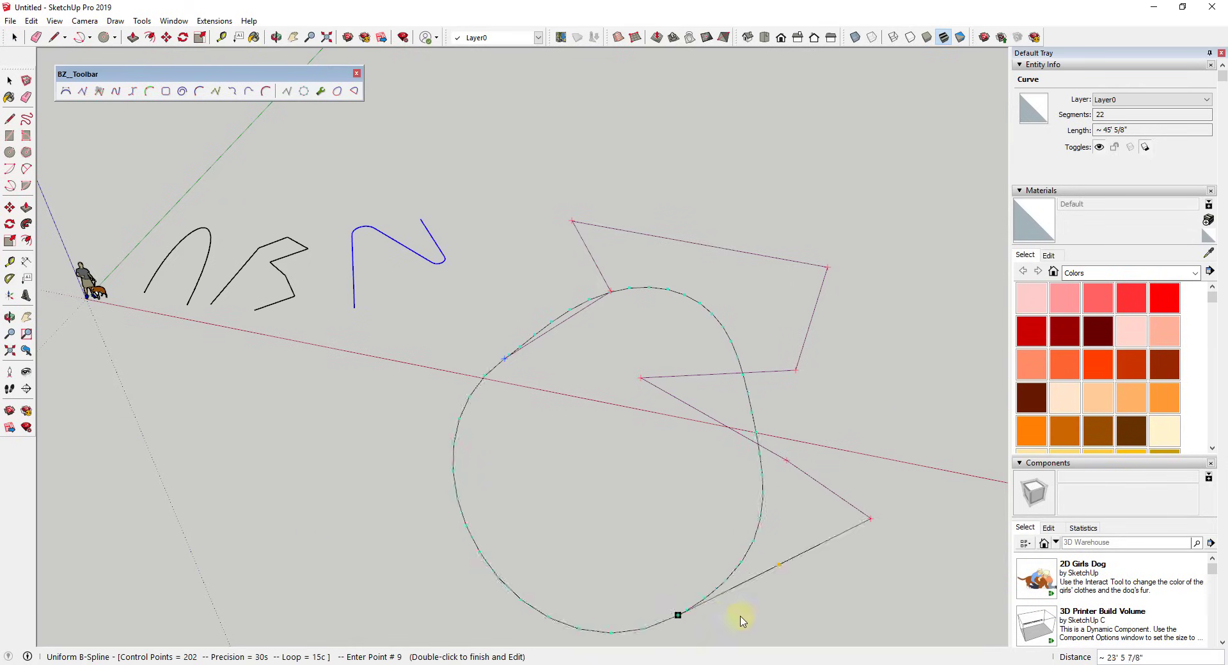
right_click(713, 548)
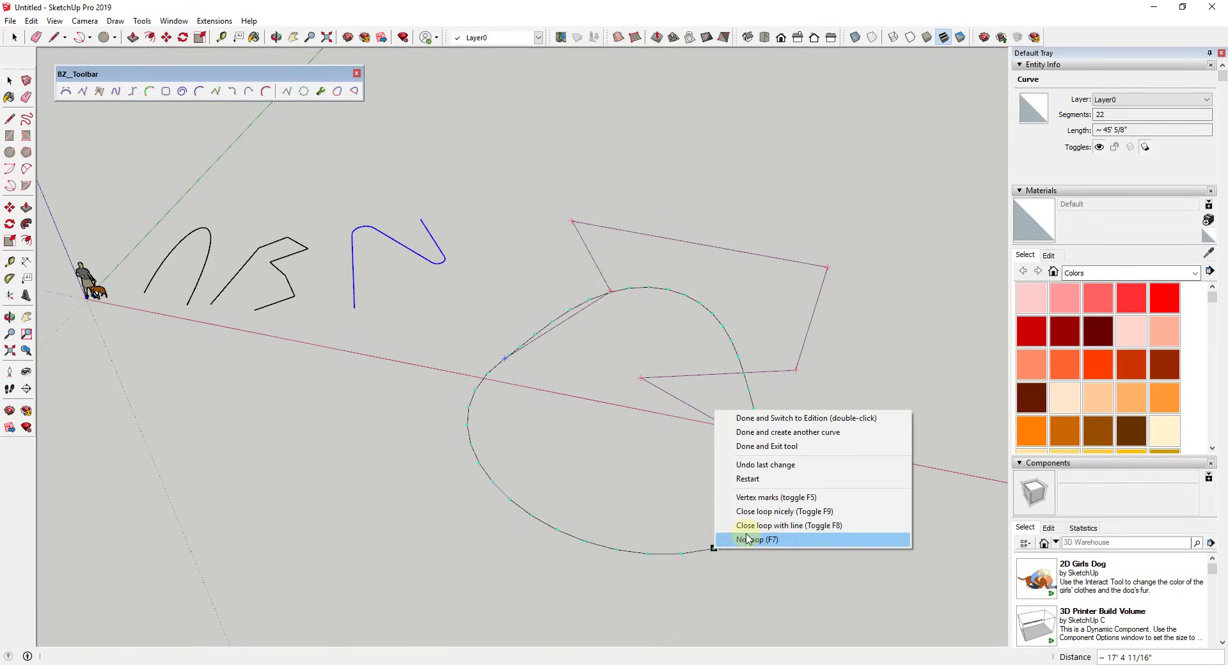
click(780, 529)
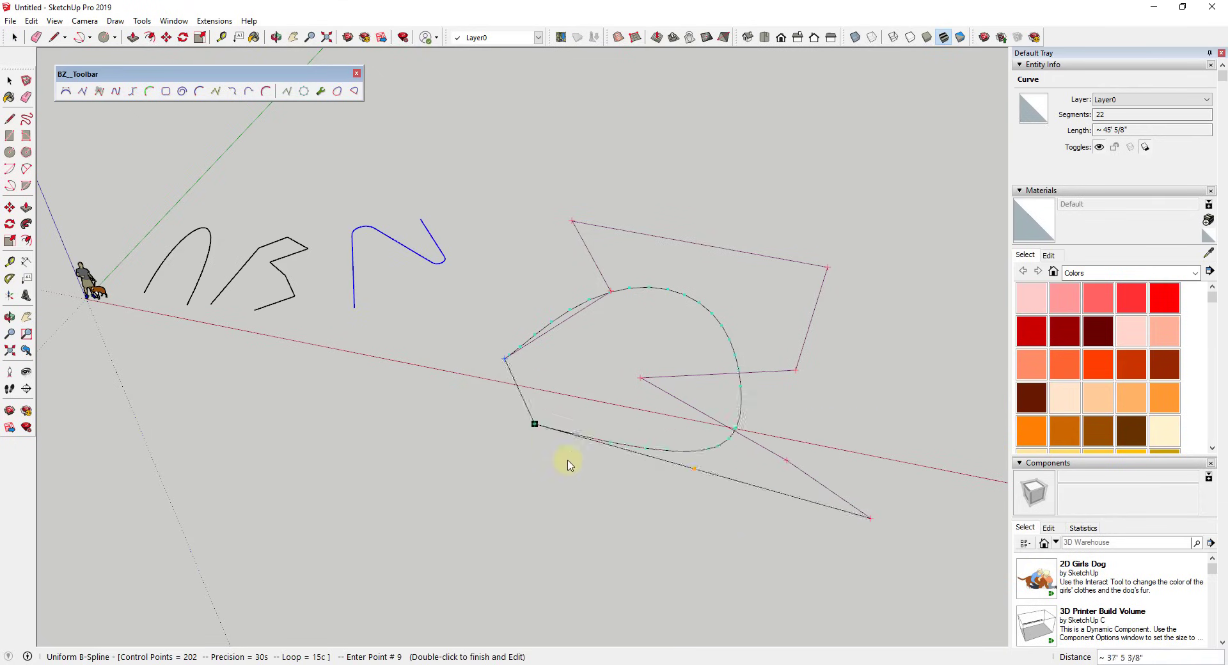
Step: Finish the 9-point closed B-spline as a filled face of about 702.96 ft²
click(588, 480)
click(583, 478)
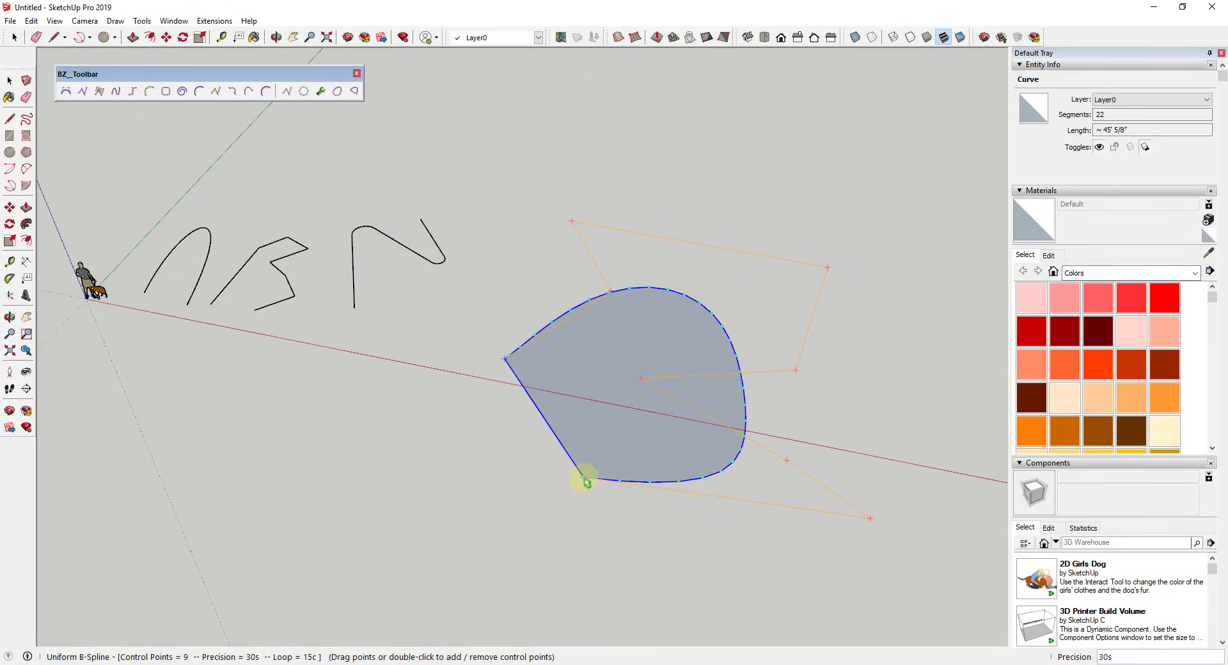
middle_drag(584, 479, 601, 388)
Step: Try a Push/Pull extrusion of the face, cancel it, and orbit back to the curves
key(p)
click(579, 381)
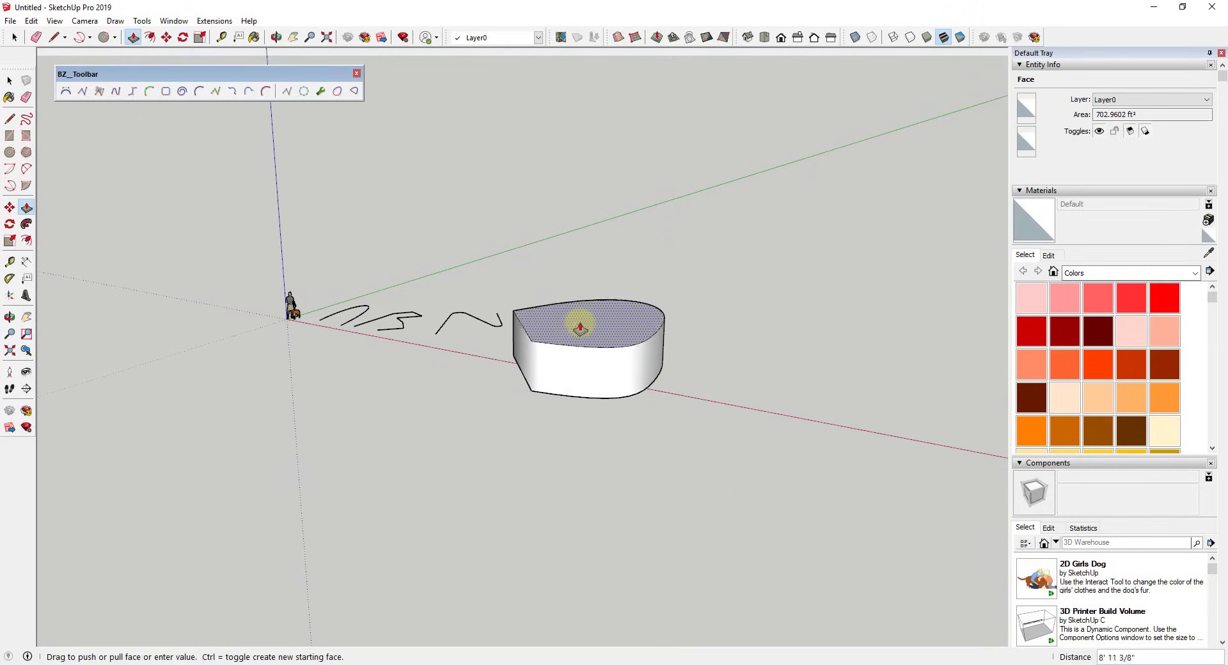
key(space)
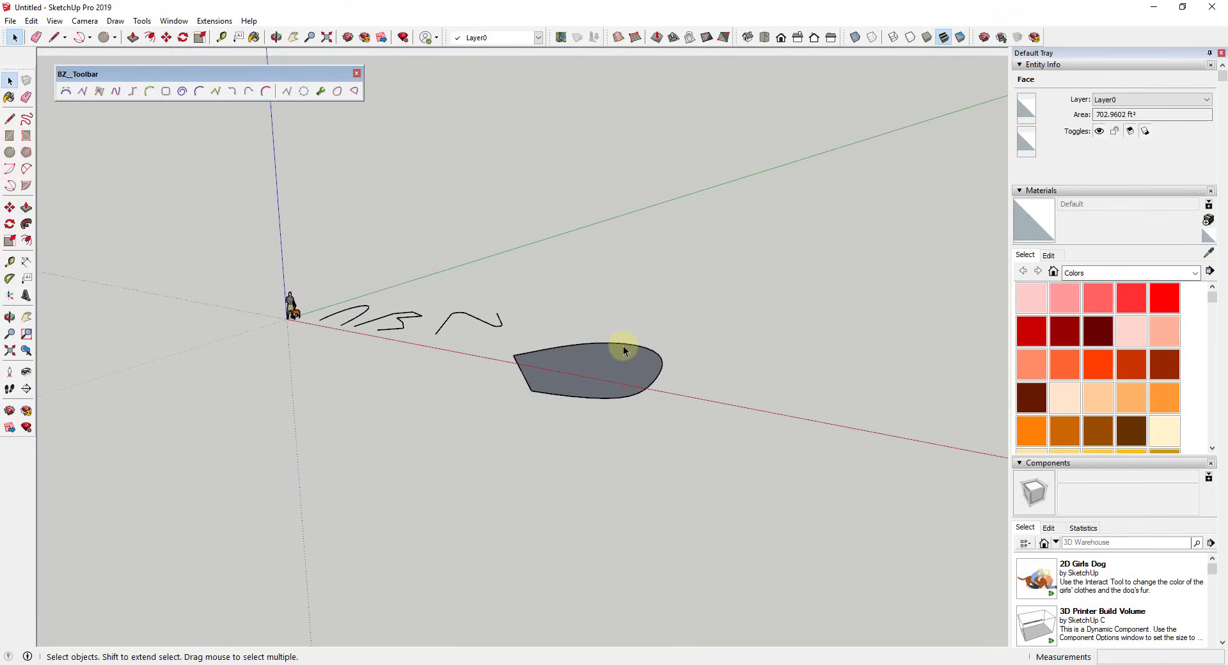
middle_drag(624, 348, 727, 435)
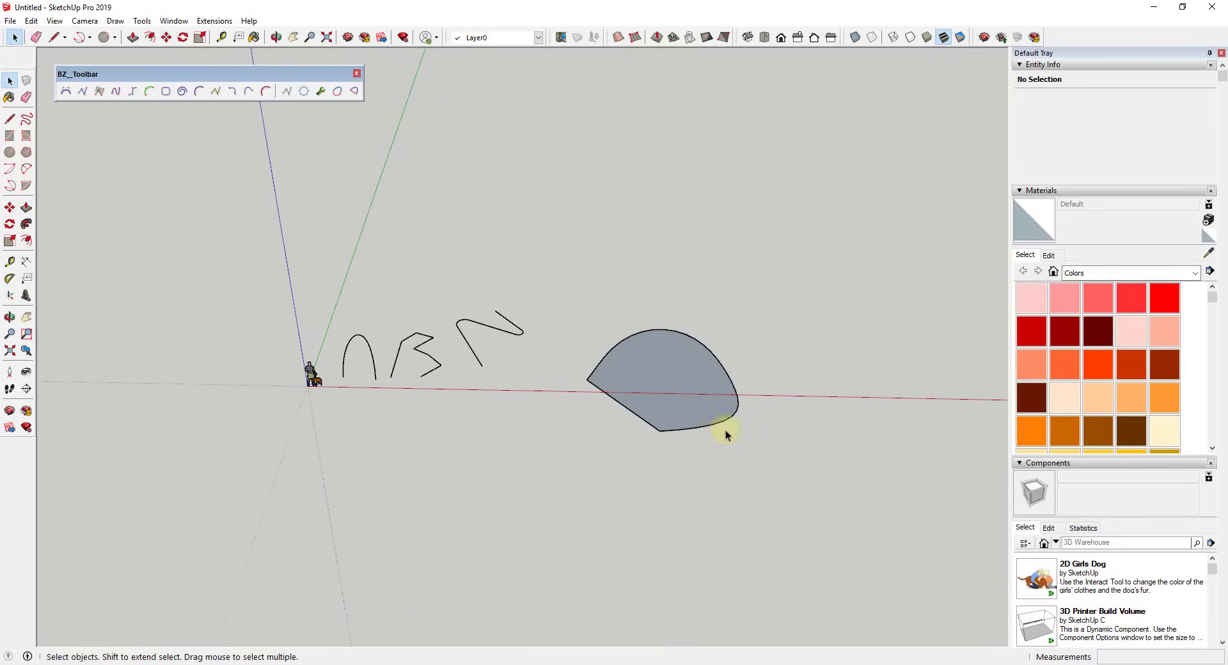
middle_drag(708, 390, 501, 324)
scroll(392, 266, up, 5)
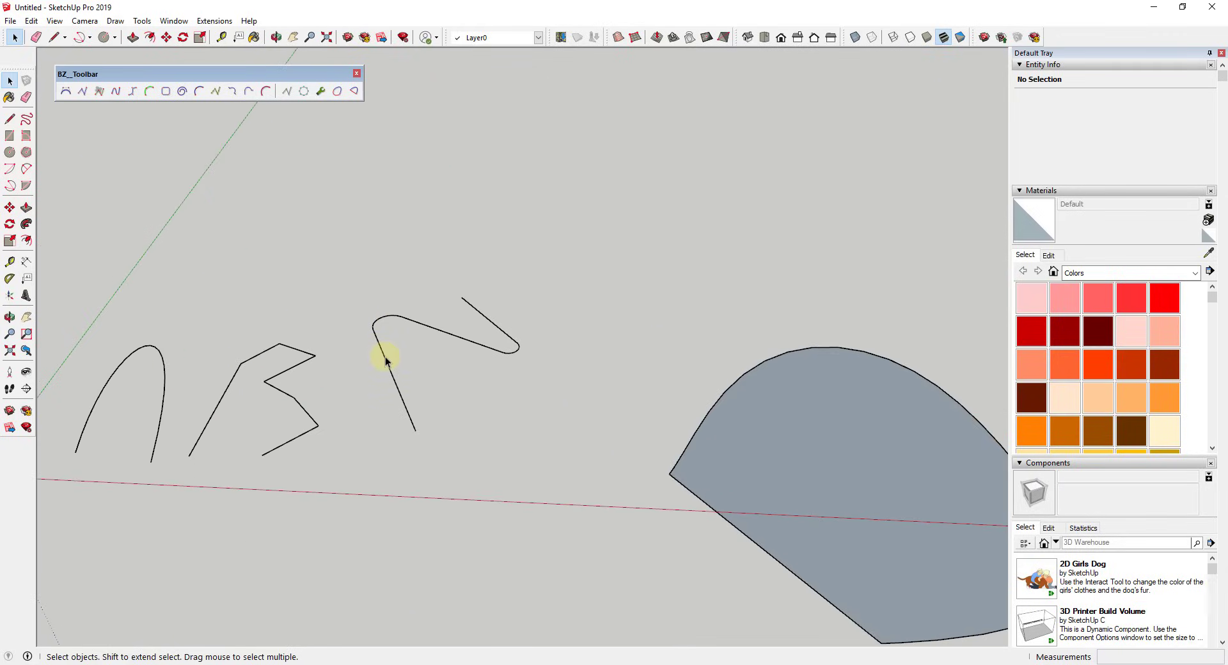
Step: Convert the N-shaped arc-corner curve into a Classic Bezier curve
right_click(386, 361)
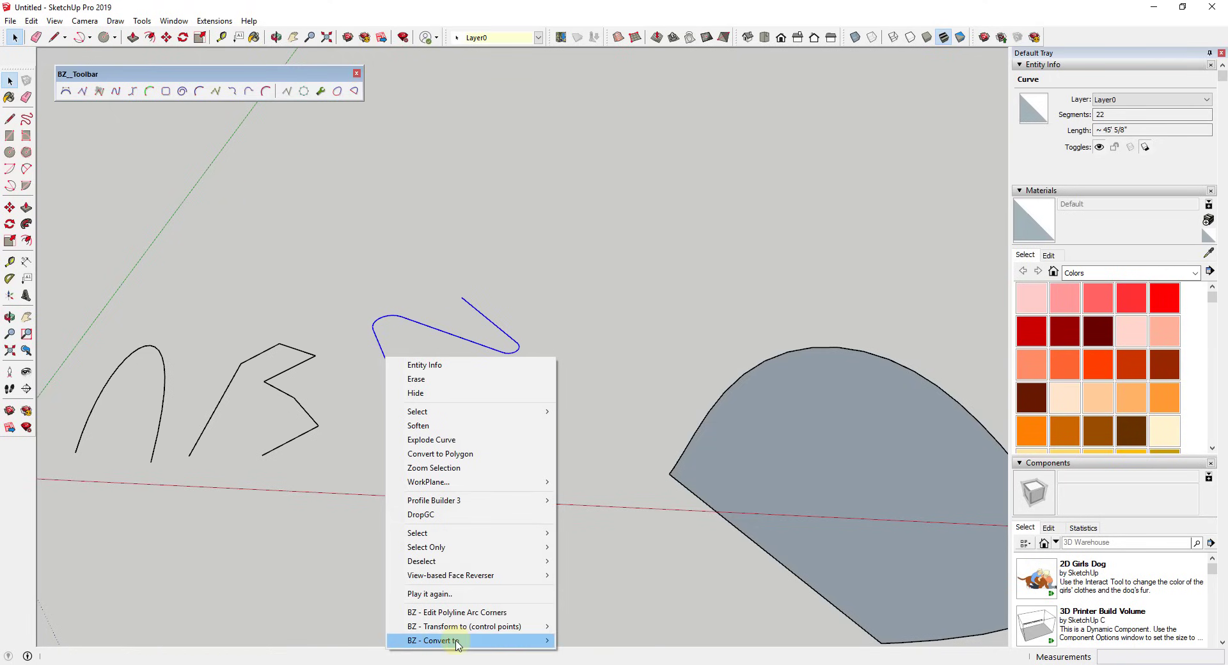
mouse_move(456, 641)
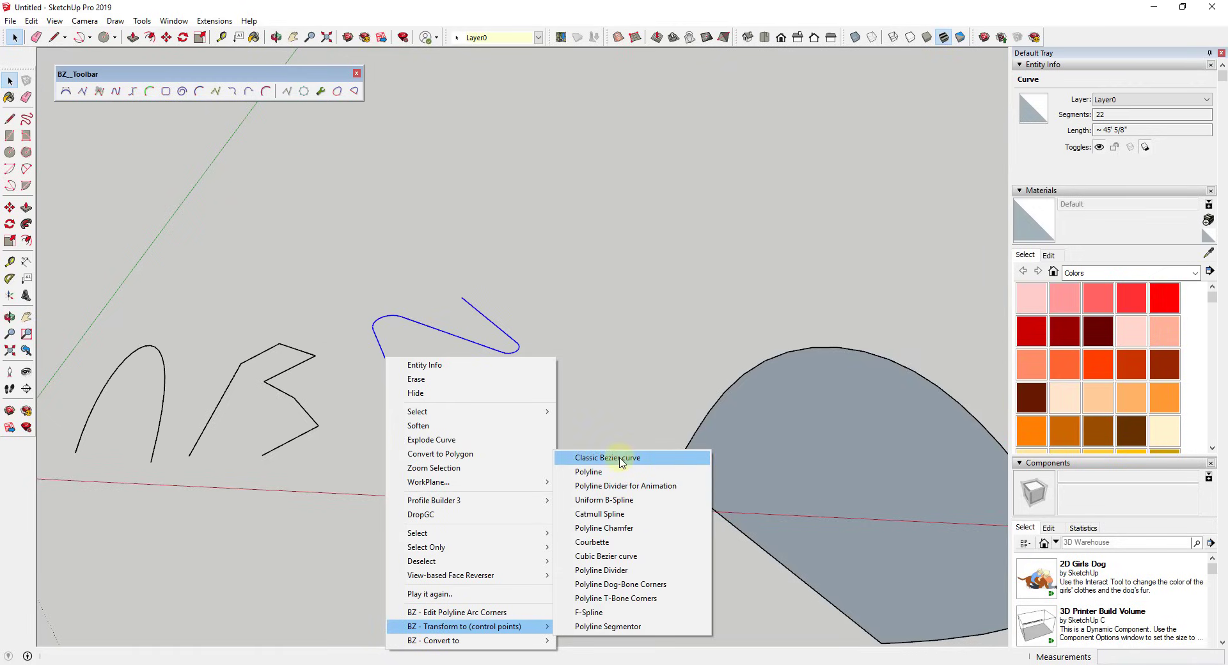
click(621, 458)
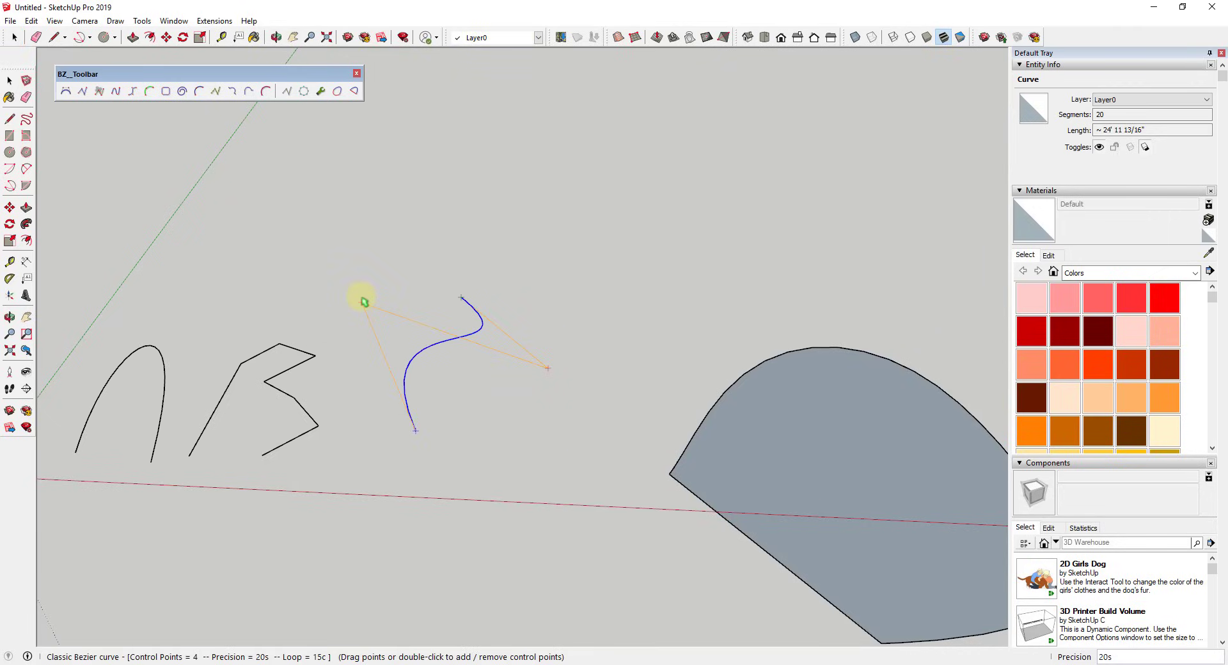
Step: Move a control point up-left, stretch the upper end taller, and finish with Done
drag(548, 369, 496, 350)
drag(464, 300, 451, 213)
right_click(452, 301)
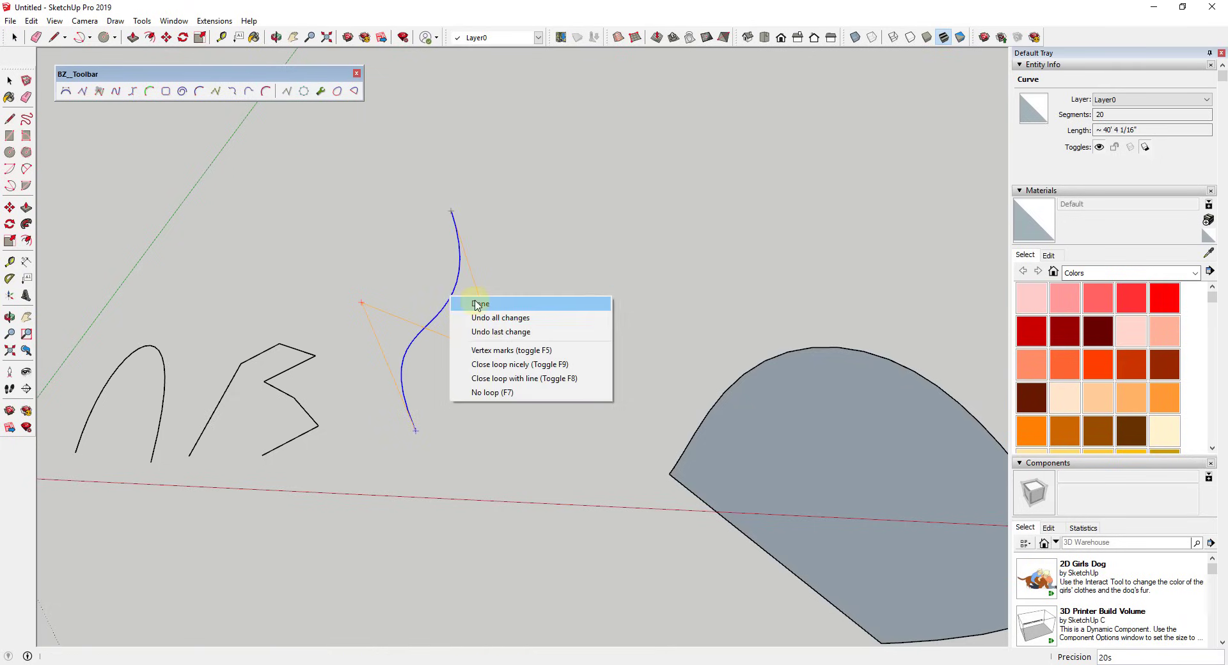
click(475, 303)
Step: Convert the Classic Bezier curve into a 4-control-point F-Spline
right_click(451, 296)
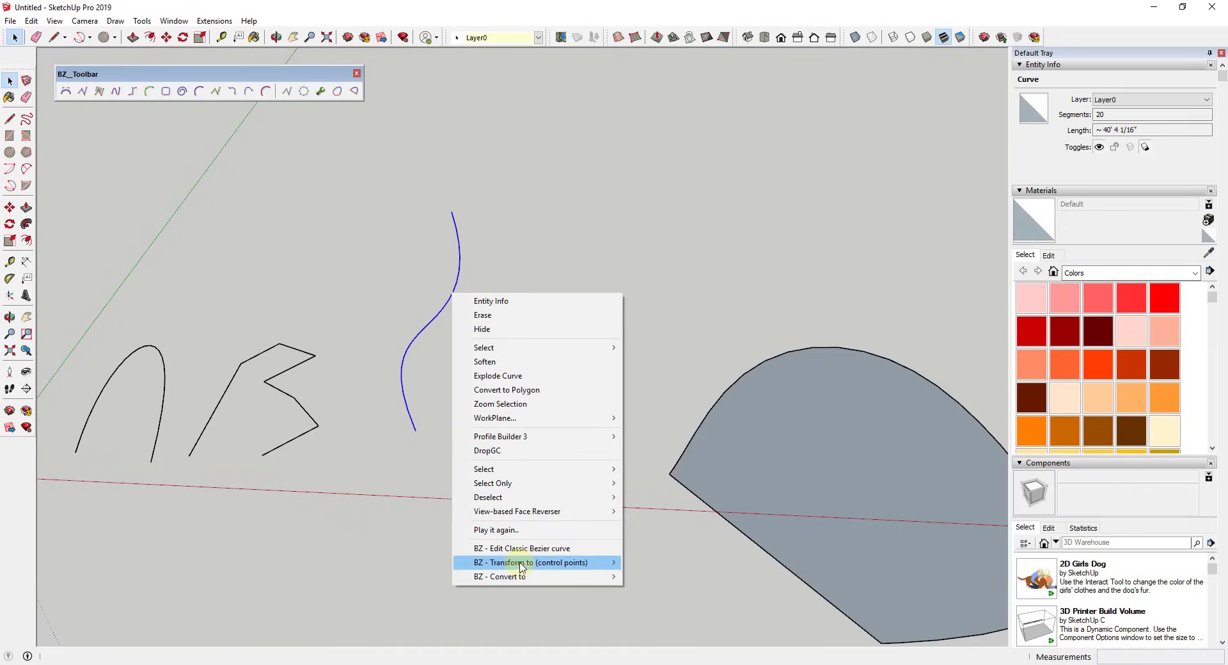
click(656, 548)
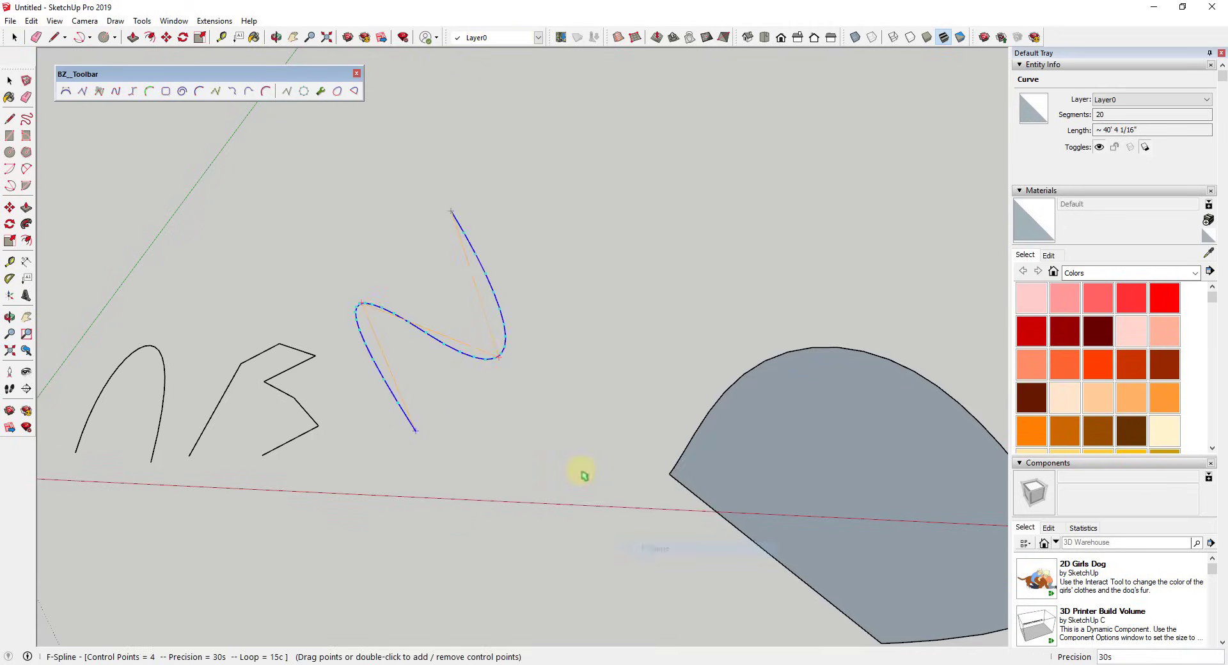